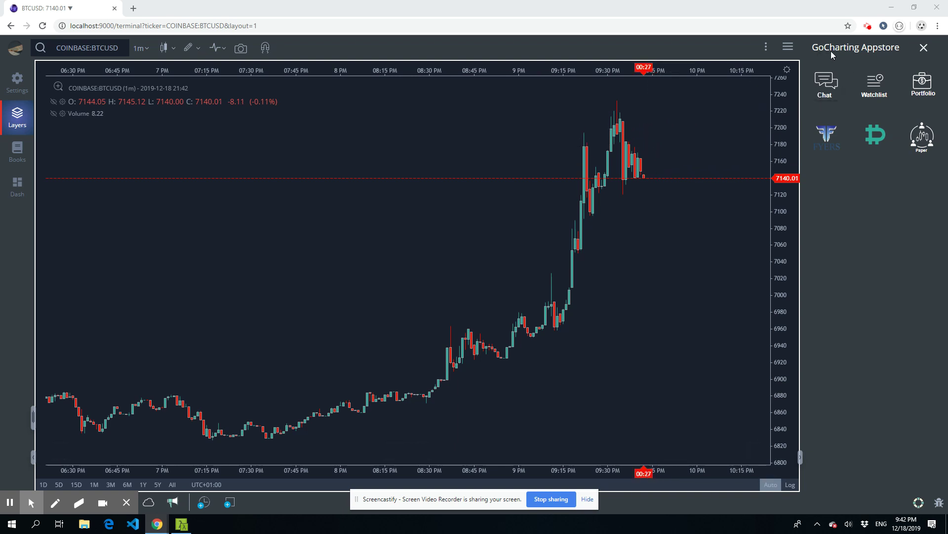
- Close the Appstore panel beside the COINBASE:BTCUSD 1-minute chart
{"action": "left_click", "coordinate": [924, 48]}
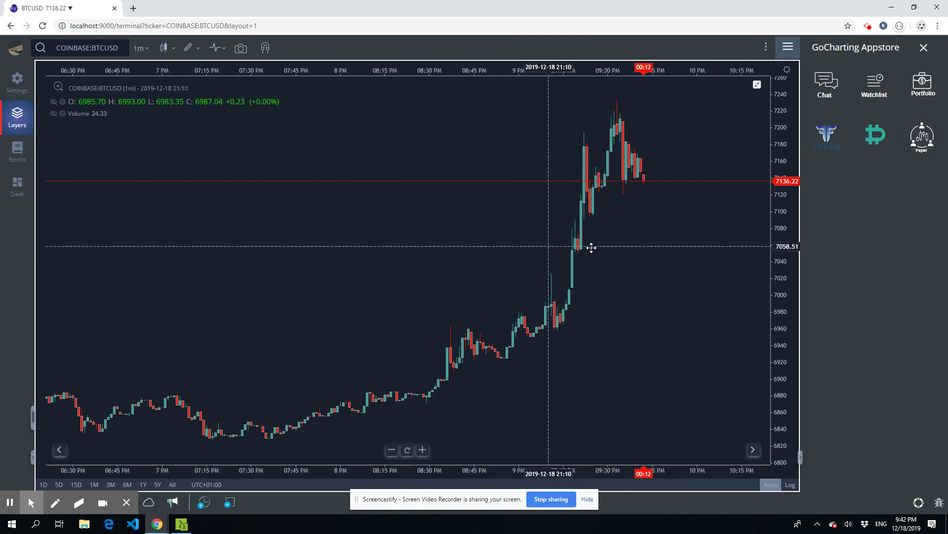
- Open the Paper Trading app to show the connected GoCharting Paper Trader broker
{"action": "left_click", "coordinate": [924, 147]}
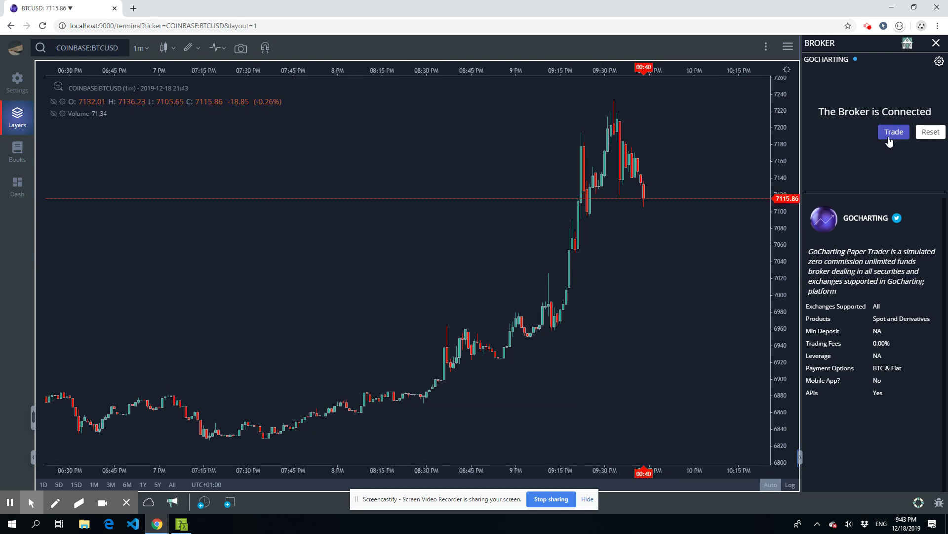
- Set up a new COINBASE:BTCUSD buy limit order at 7080 with quantity 10
{"action": "left_click", "coordinate": [228, 505]}
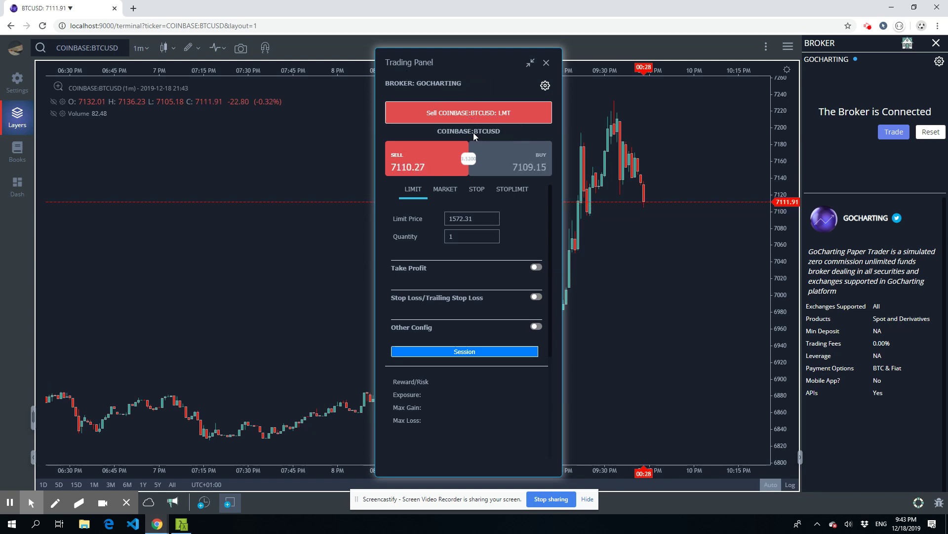
{"action": "left_click", "coordinate": [450, 188]}
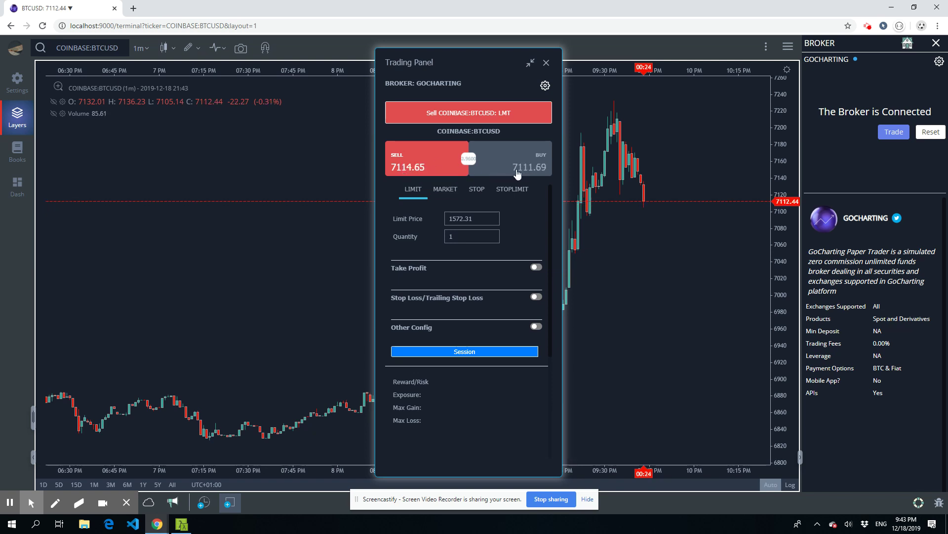
{"action": "left_click", "coordinate": [515, 168]}
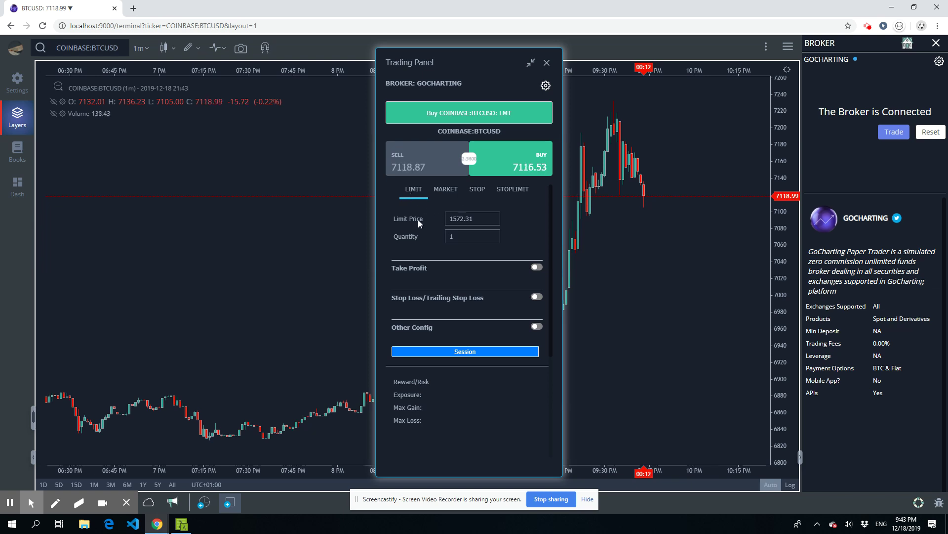
{"action": "type", "text": "1"}
{"action": "left_click_drag", "start_coordinate": [474, 220], "coordinate": [403, 223]}
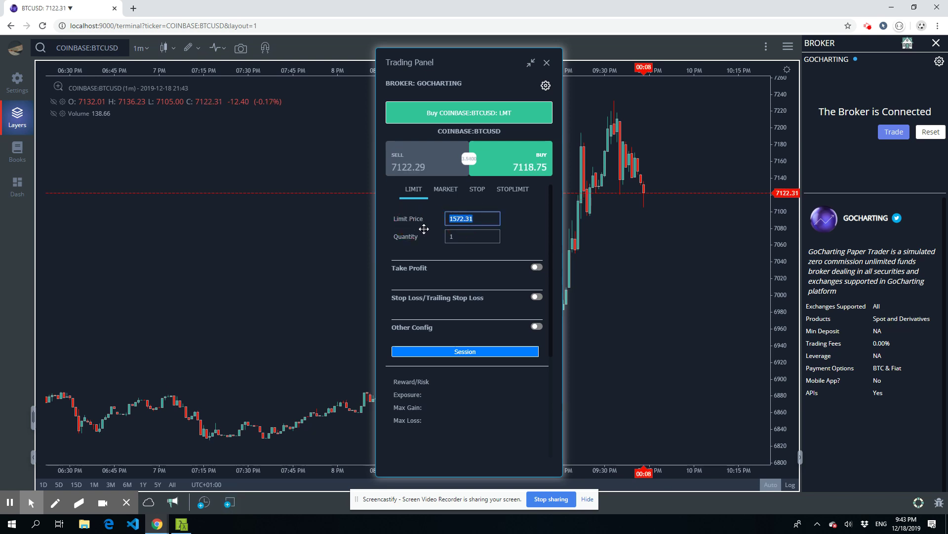
{"action": "type", "text": "7080"}
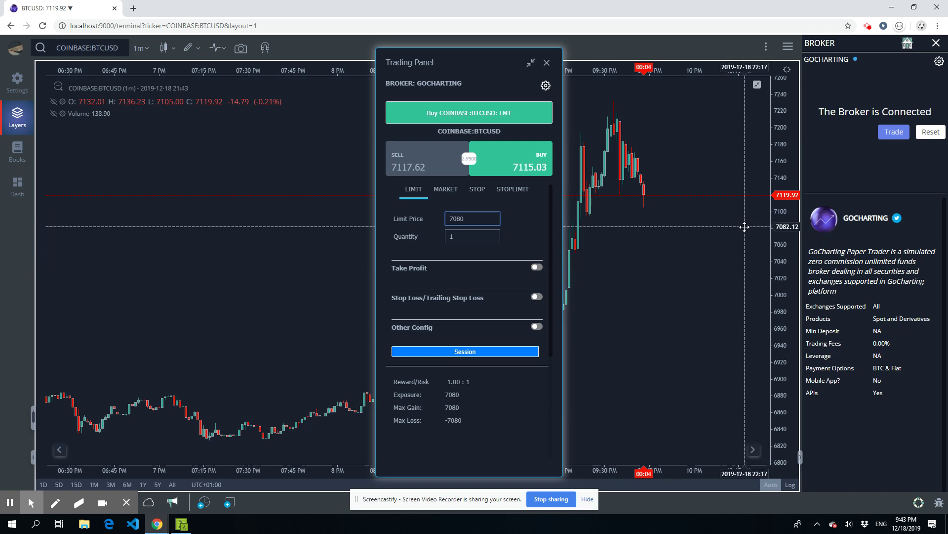
{"action": "left_click", "coordinate": [467, 234]}
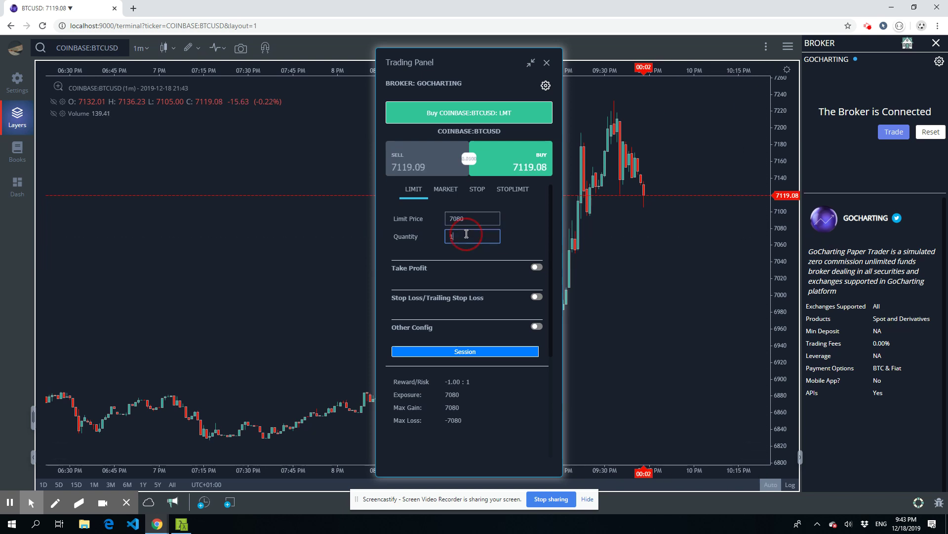
{"action": "type", "text": "0"}
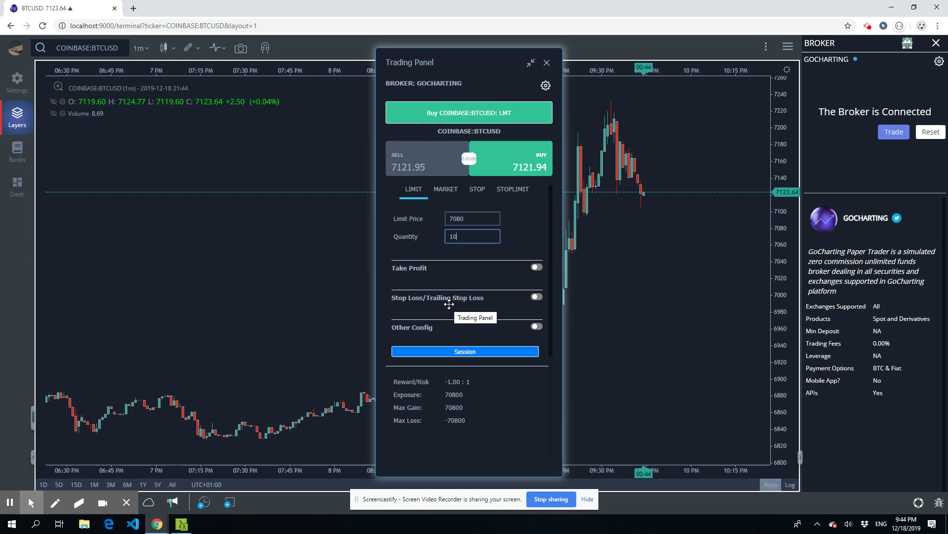
- Enable stop loss and take profit on the 10-unit buy, then switch it to a market order
{"action": "left_click", "coordinate": [538, 297]}
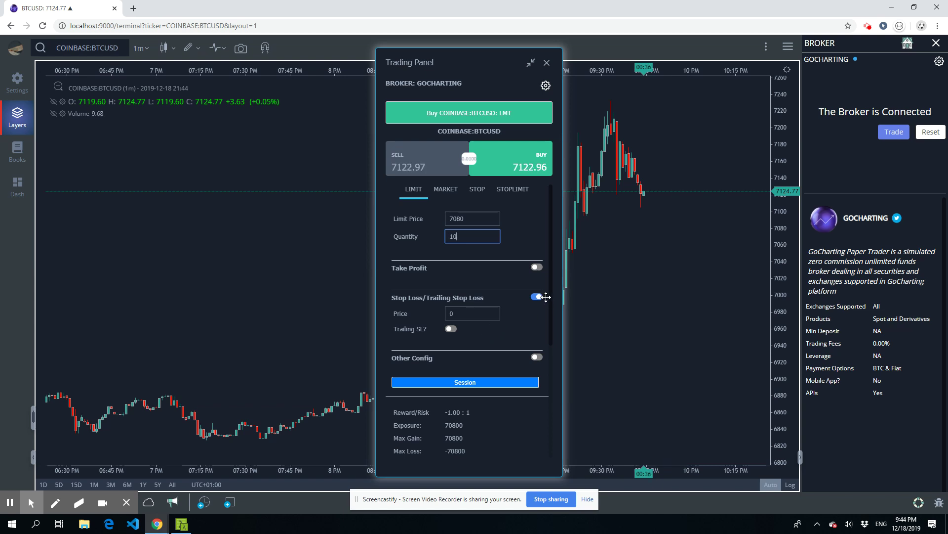
{"action": "left_click", "coordinate": [538, 267]}
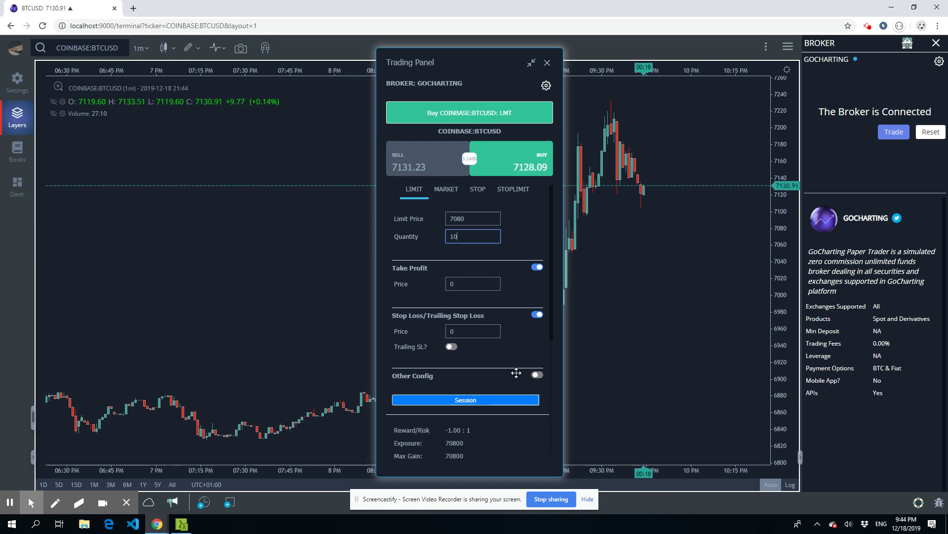
{"action": "scroll", "coordinate": [505, 368], "scroll_direction": "down", "scroll_amount": 3}
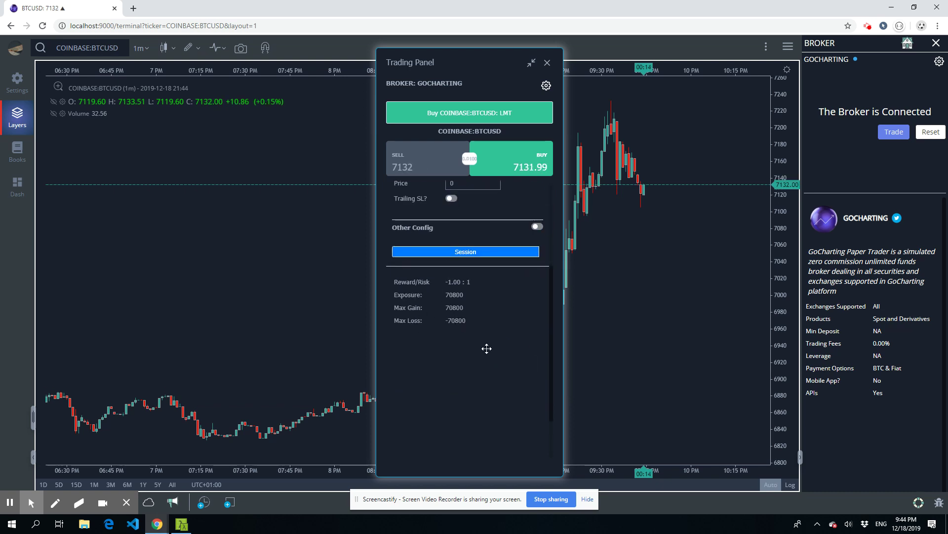
{"action": "scroll", "coordinate": [486, 348], "scroll_direction": "up", "scroll_amount": 3}
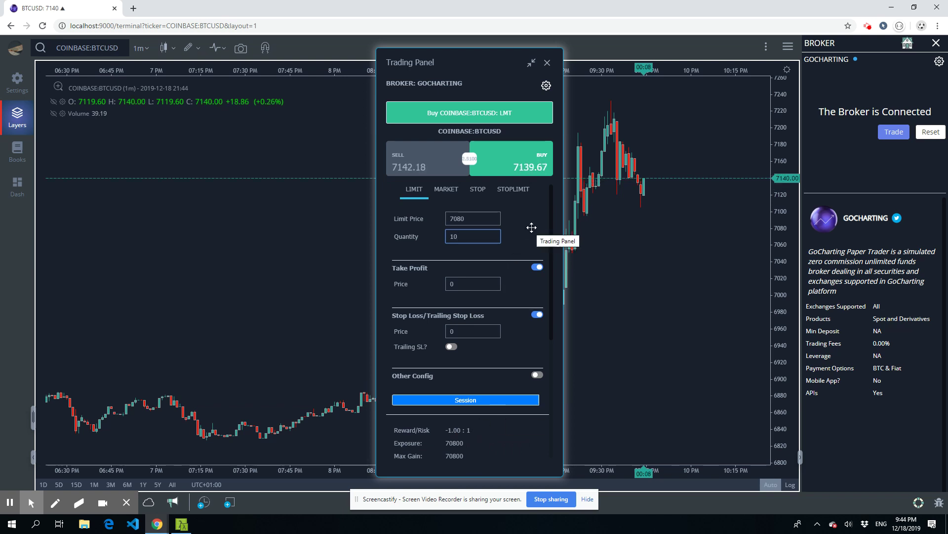
{"action": "left_click", "coordinate": [450, 191]}
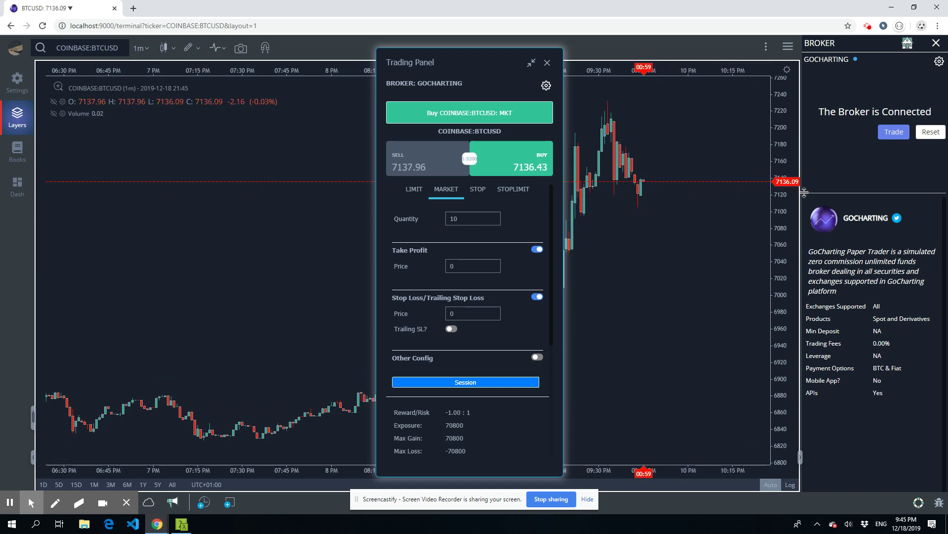
- Make the 10-unit buy a stop order after briefly trying stop-limit, leaving the stop price blank
{"action": "left_click", "coordinate": [478, 189]}
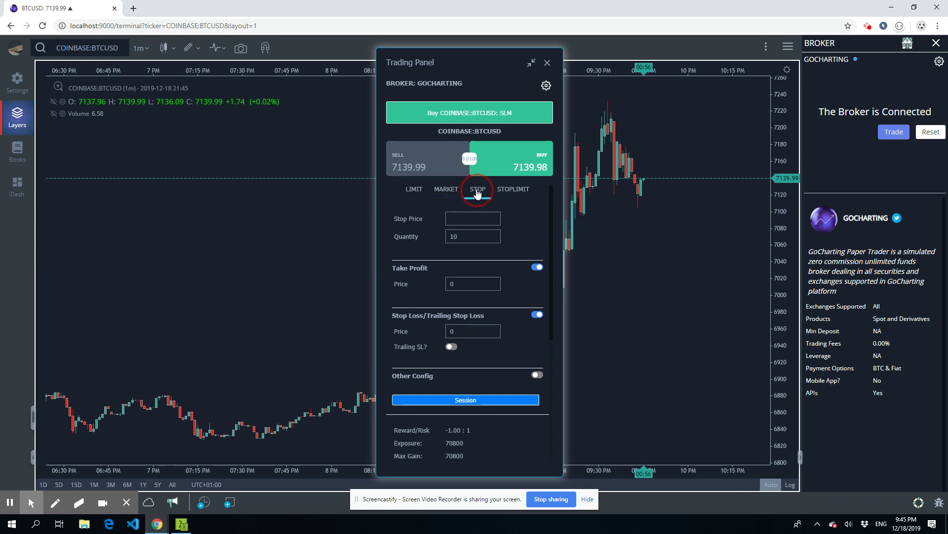
{"action": "left_click", "coordinate": [482, 218]}
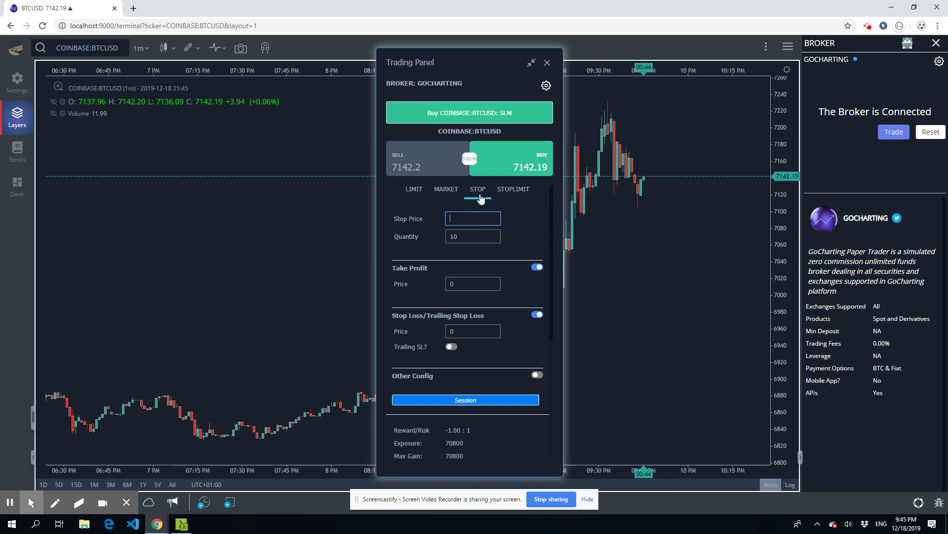
{"action": "left_click", "coordinate": [519, 199]}
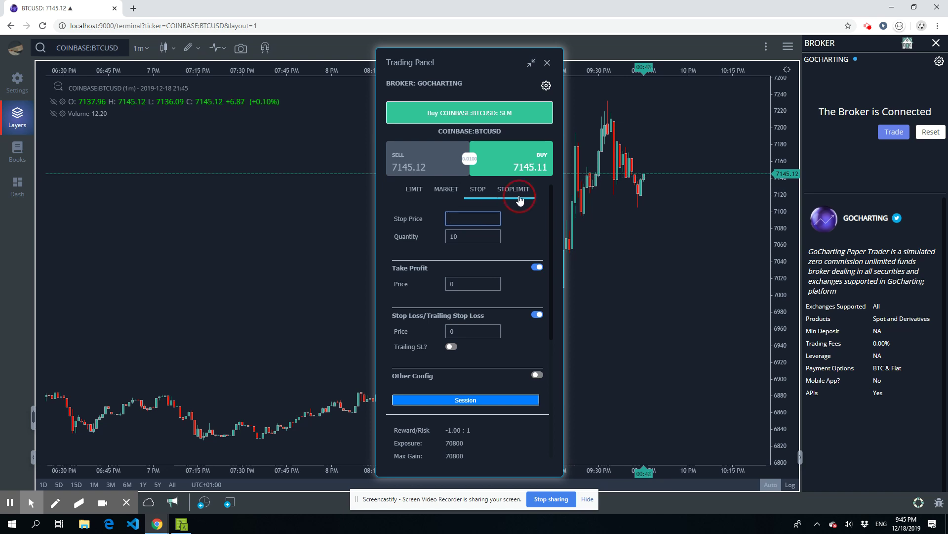
{"action": "left_click", "coordinate": [481, 194]}
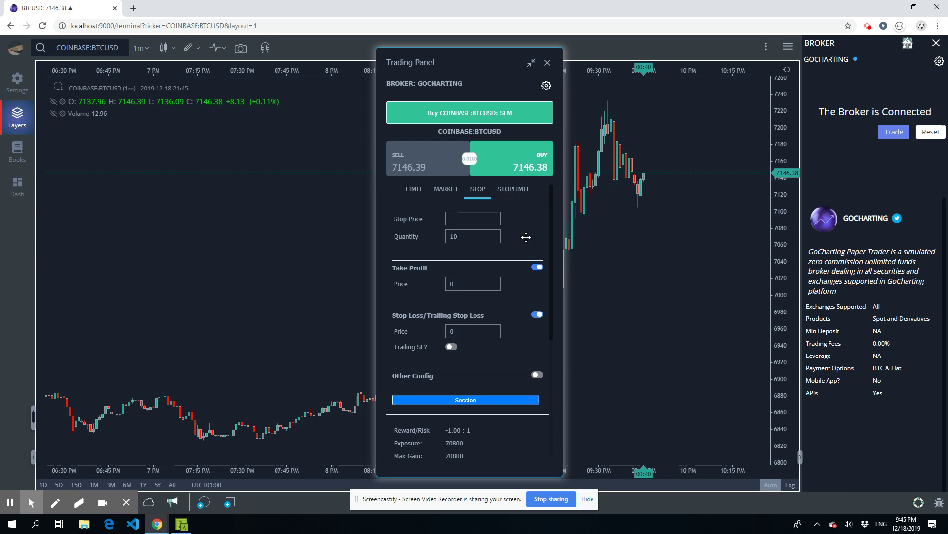
{"action": "scroll", "coordinate": [526, 238], "scroll_direction": "down", "scroll_amount": 4}
{"action": "scroll", "coordinate": [524, 242], "scroll_direction": "up", "scroll_amount": 2}
{"action": "scroll", "coordinate": [524, 242], "scroll_direction": "up", "scroll_amount": 2}
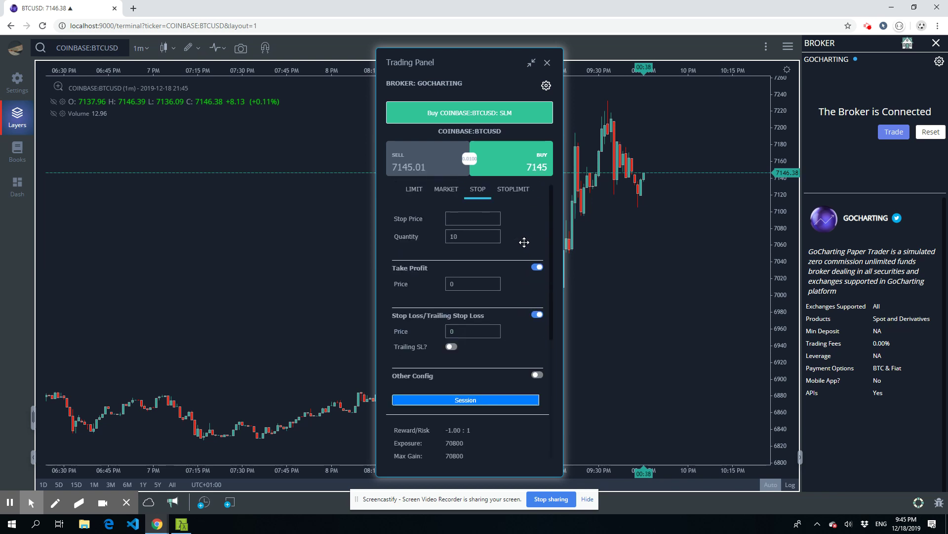
{"action": "left_click", "coordinate": [456, 218]}
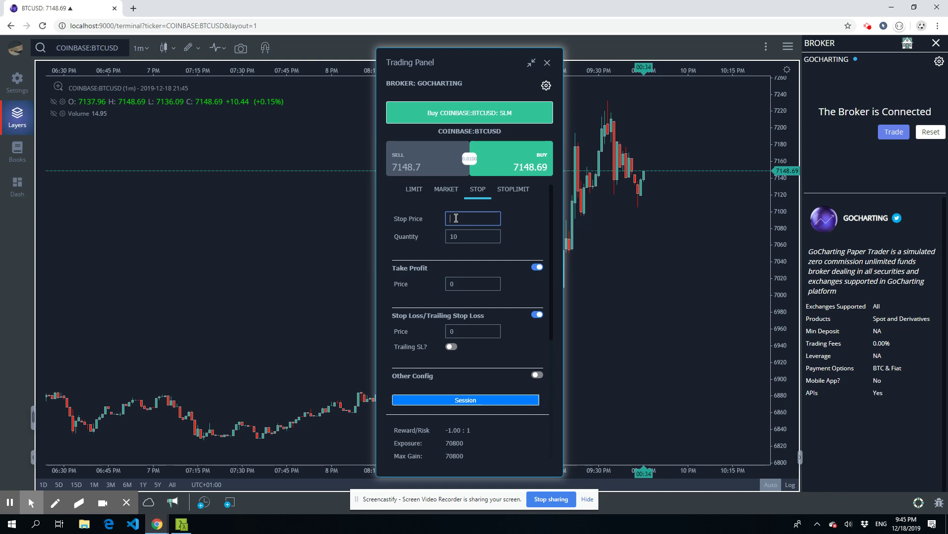
- Return the order to a 7080 limit with take profit 7180 and stop loss 7050
{"action": "left_click", "coordinate": [413, 189]}
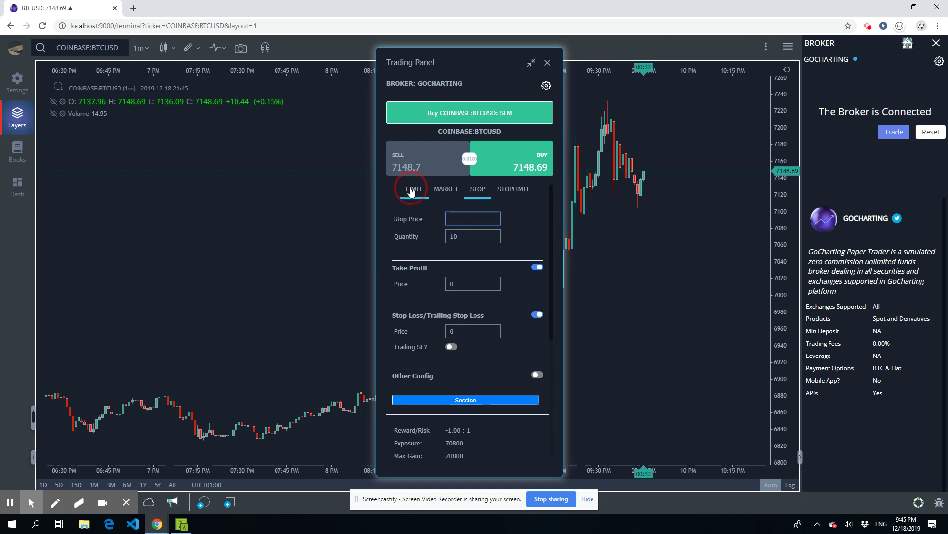
{"action": "left_click", "coordinate": [472, 218]}
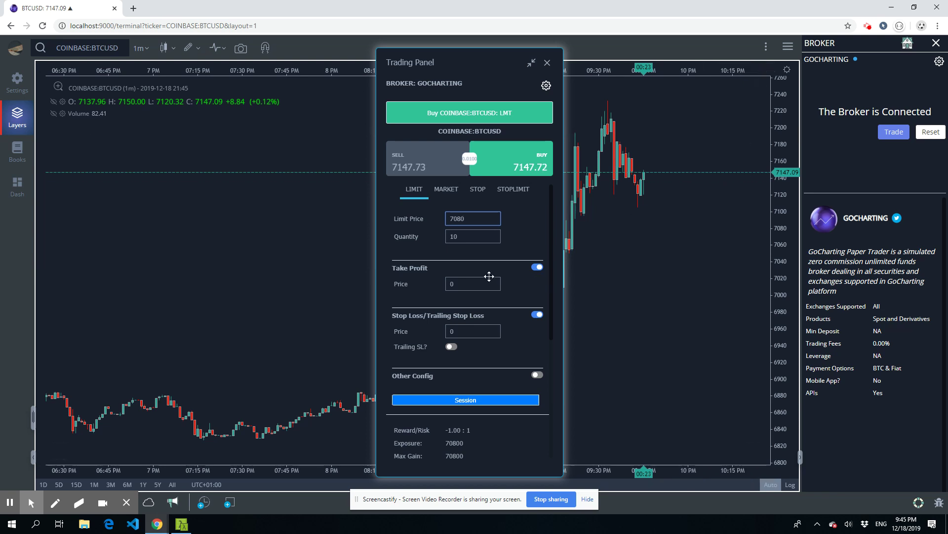
{"action": "left_click", "coordinate": [464, 283]}
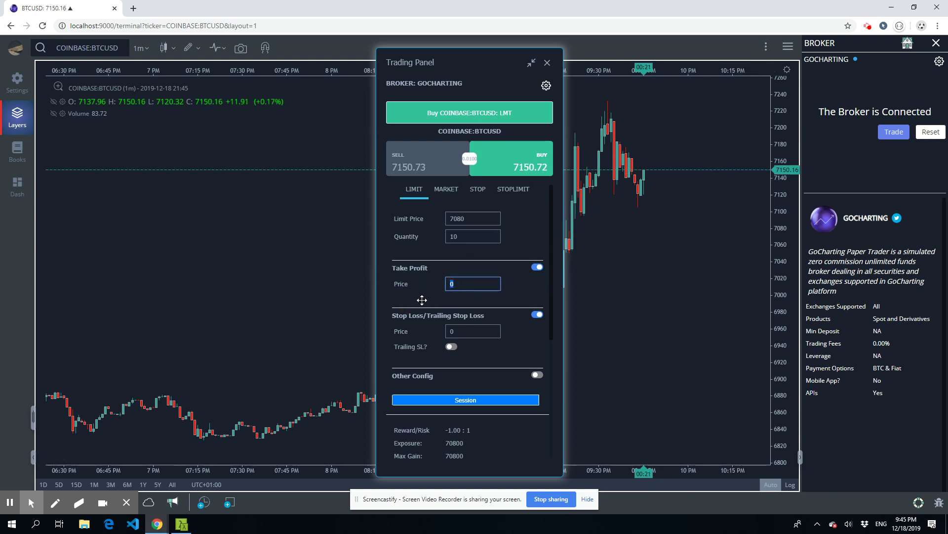
{"action": "left_click", "coordinate": [434, 332]}
{"action": "left_click", "coordinate": [433, 285]}
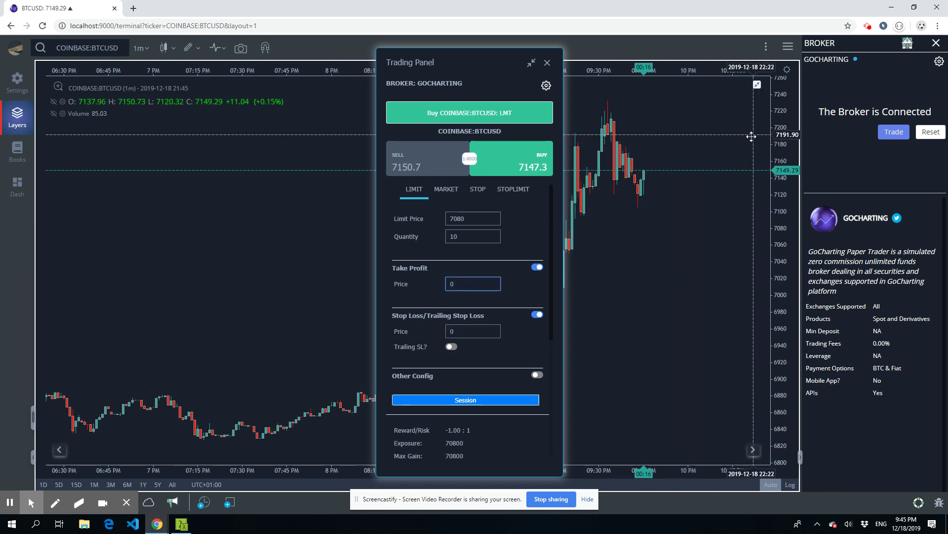
{"action": "left_click", "coordinate": [456, 280]}
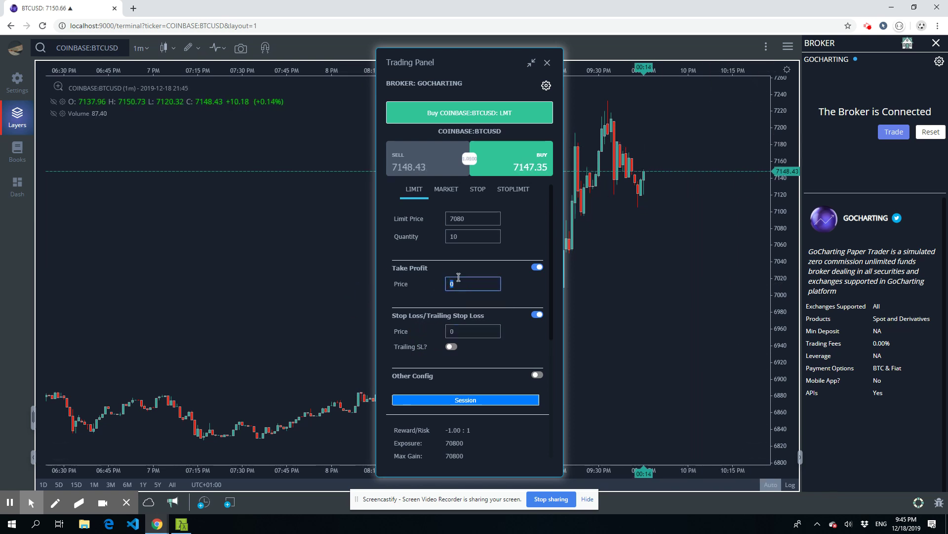
{"action": "type", "text": "7180"}
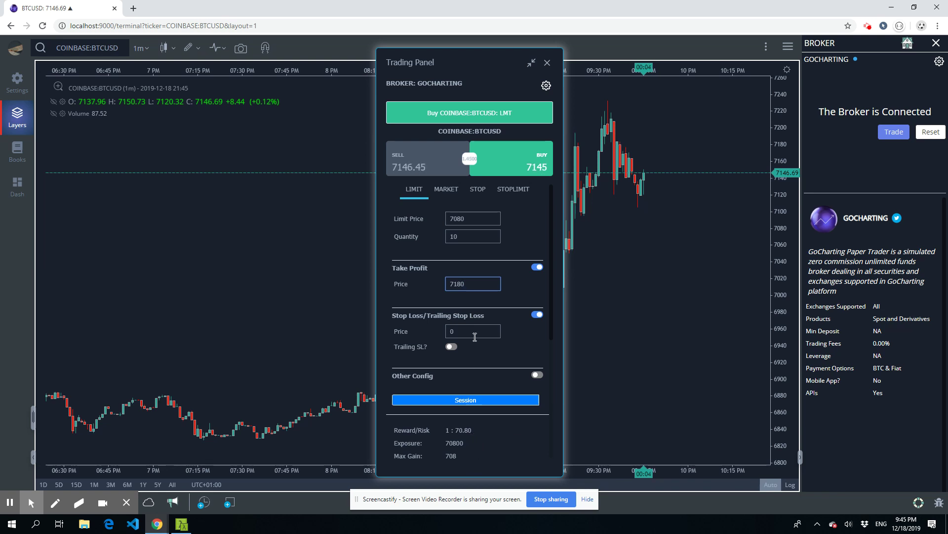
{"action": "left_click", "coordinate": [450, 332]}
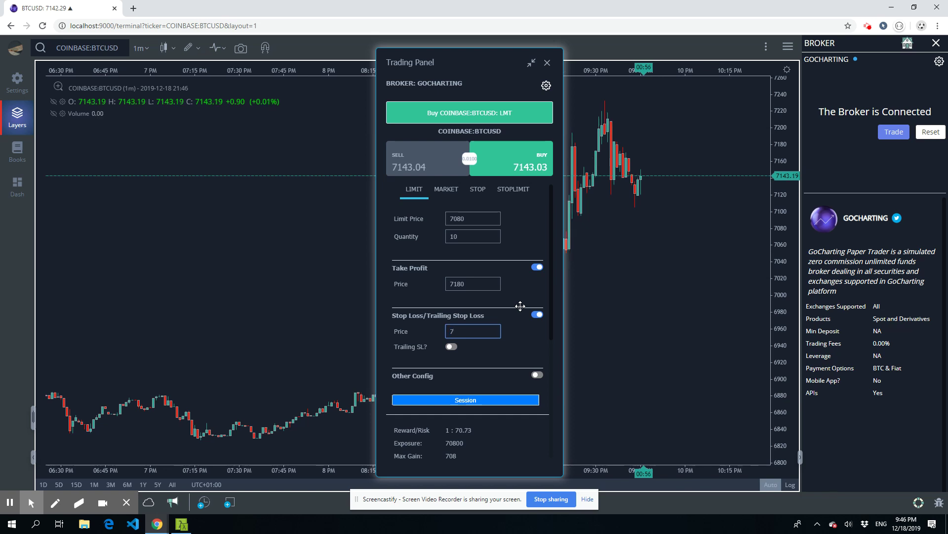
{"action": "type", "text": "050"}
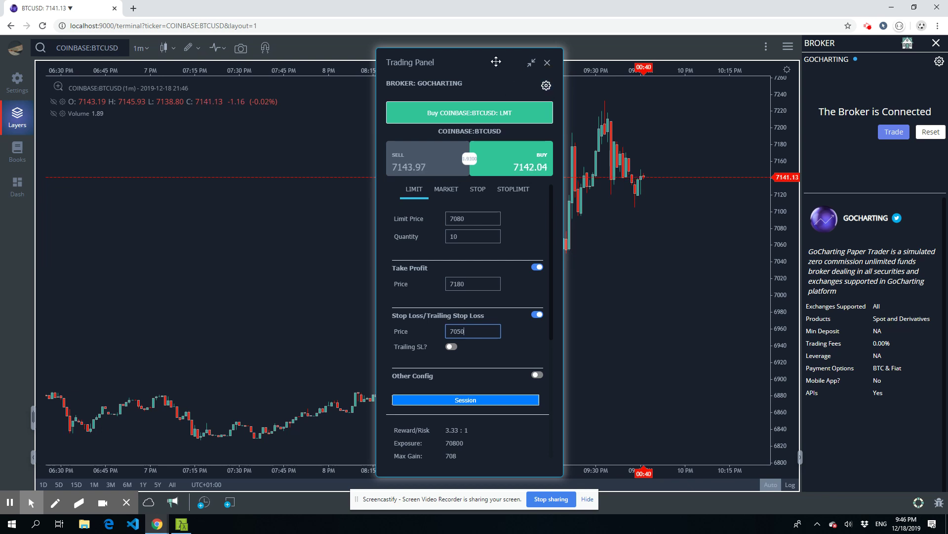
- Move the trading panel to the chart's top-left and submit the 10-BTC limit buy at 7080
{"action": "right_click", "coordinate": [214, 109]}
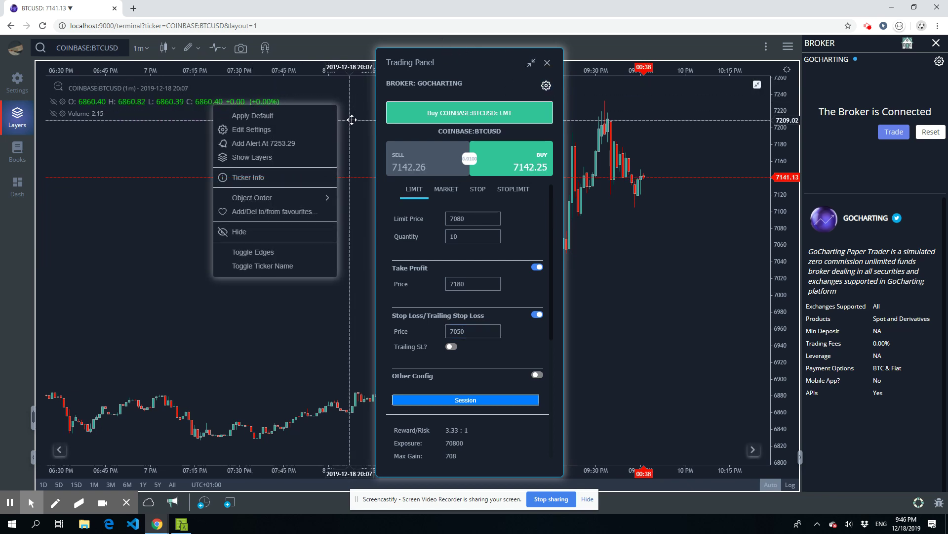
{"action": "left_click_drag", "start_coordinate": [476, 53], "coordinate": [492, 112]}
{"action": "left_click_drag", "start_coordinate": [417, 108], "coordinate": [171, 32]}
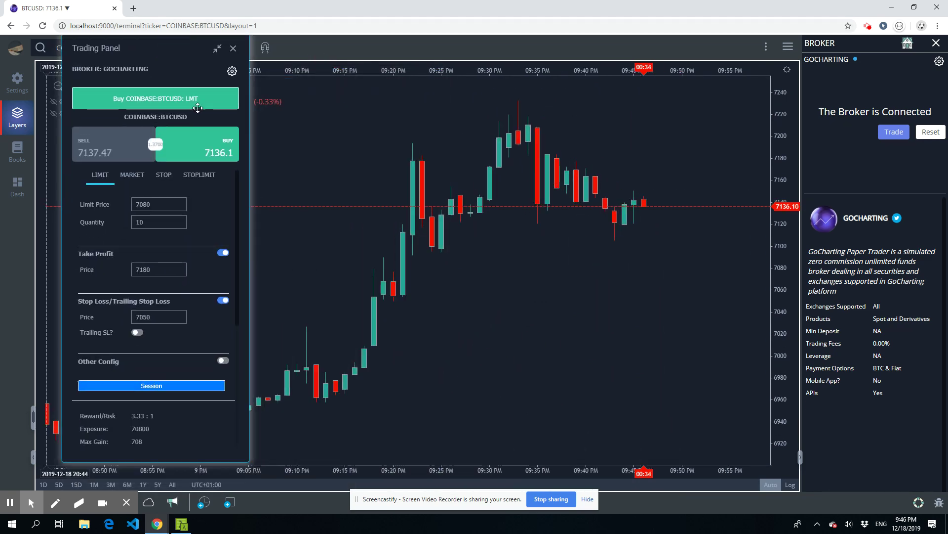
{"action": "left_click", "coordinate": [166, 102]}
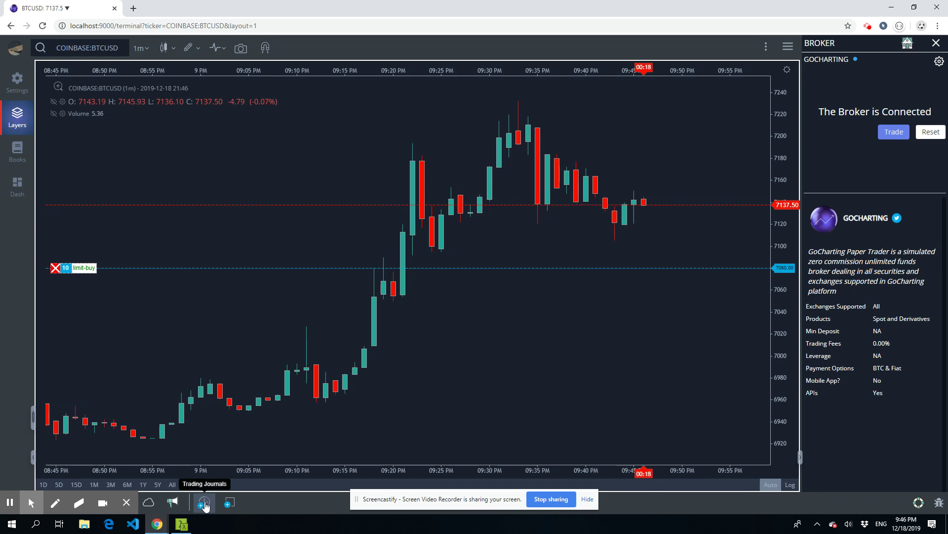
- Open the trading journal, look through positions and balance, and end on the My Orders list
{"action": "left_click", "coordinate": [204, 503]}
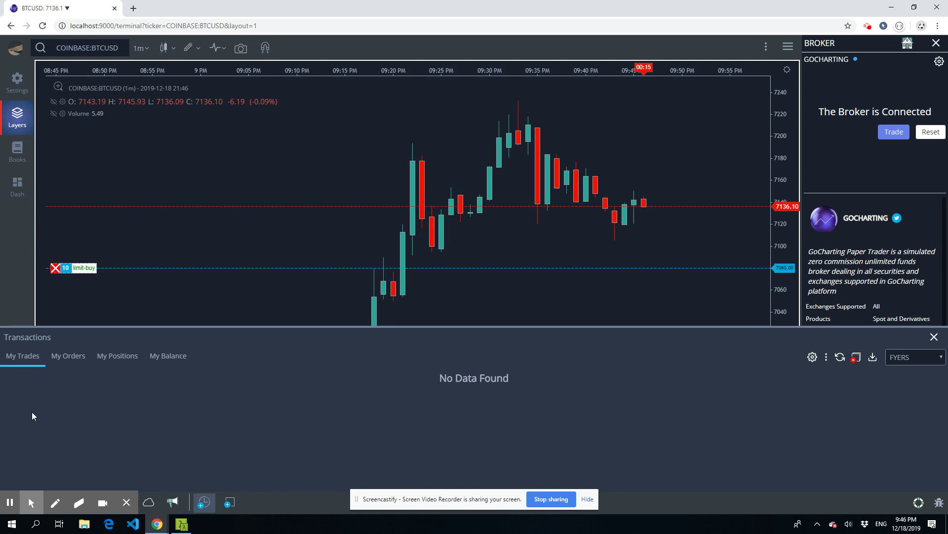
{"action": "left_click", "coordinate": [56, 357]}
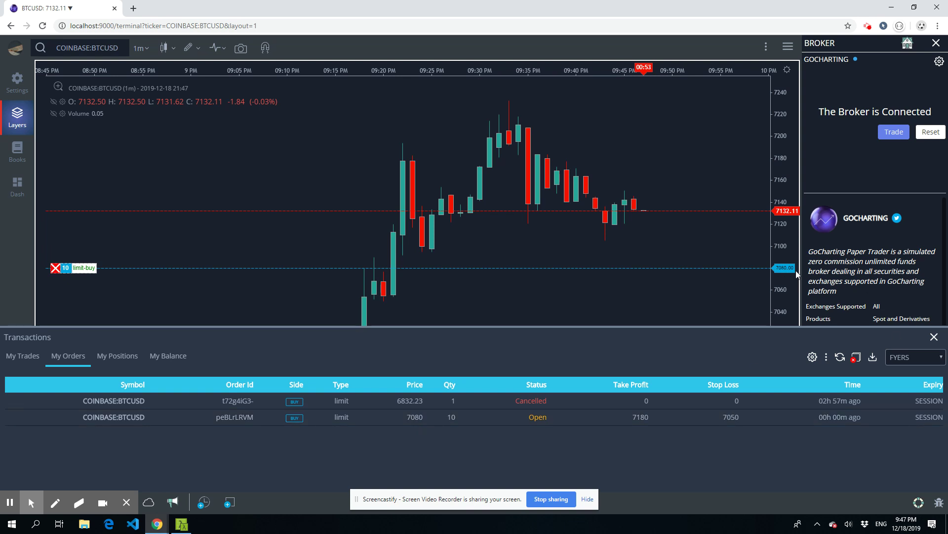
{"action": "left_click", "coordinate": [126, 359]}
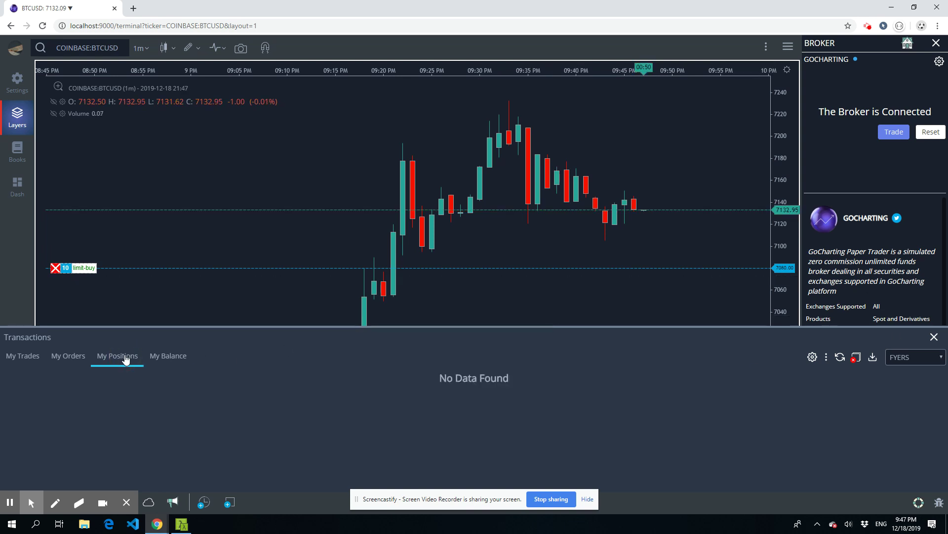
{"action": "left_click", "coordinate": [167, 360]}
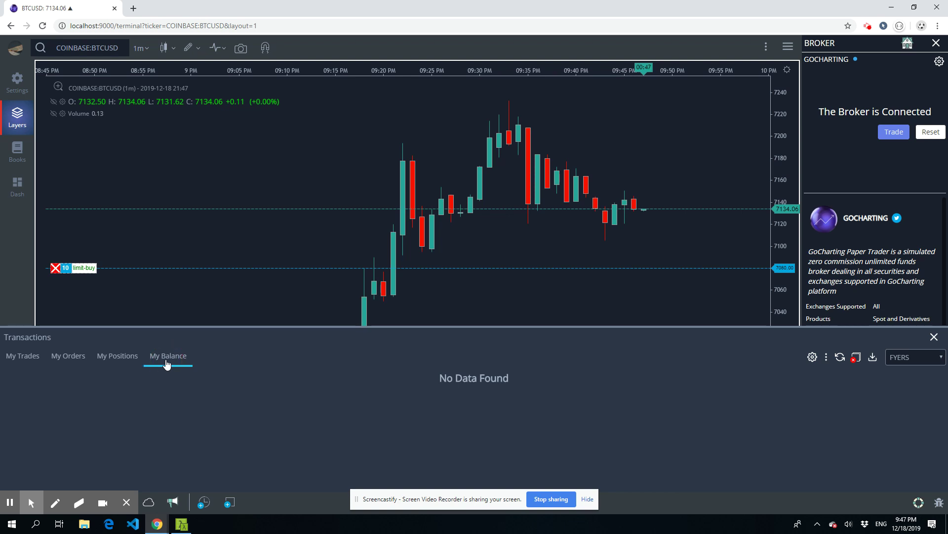
{"action": "left_click", "coordinate": [69, 363]}
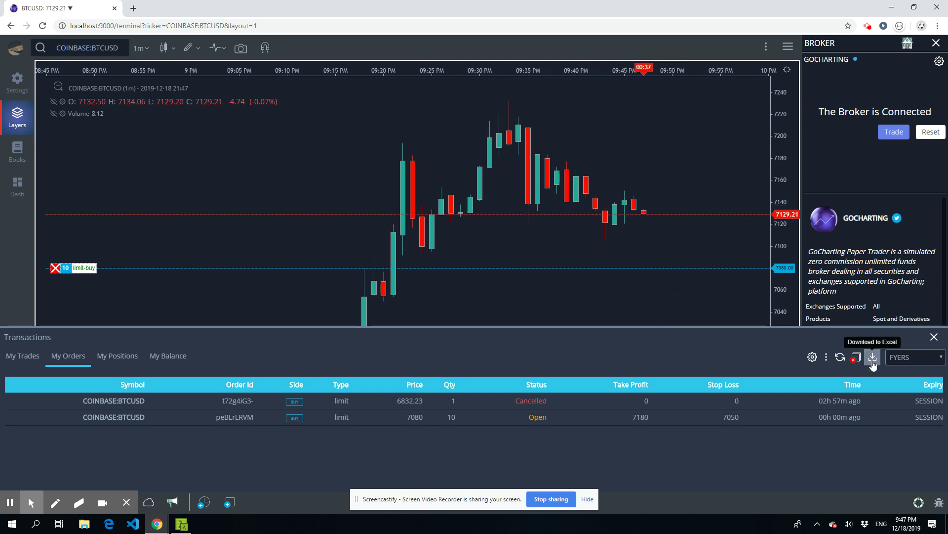
- Check the journal's trading settings and column list, then close the column list
{"action": "left_click", "coordinate": [813, 357]}
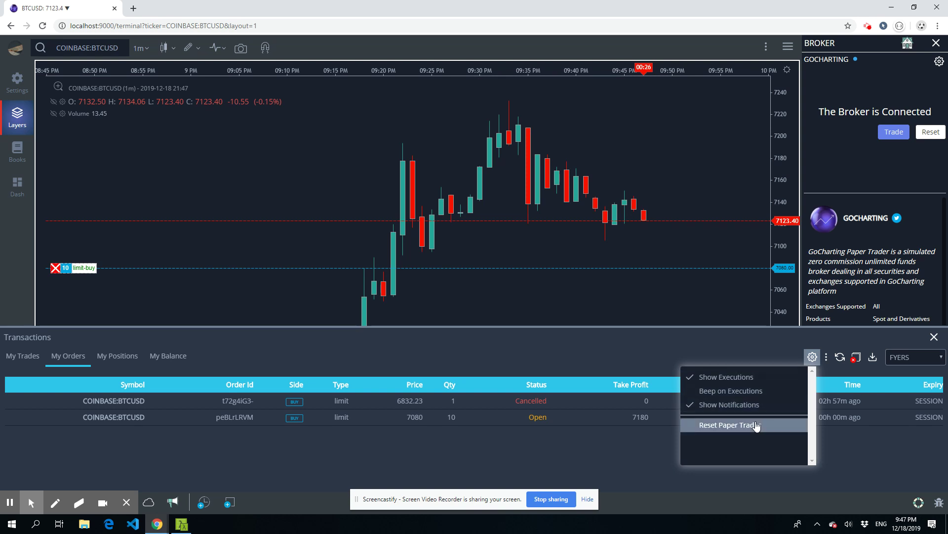
{"action": "left_click", "coordinate": [826, 358]}
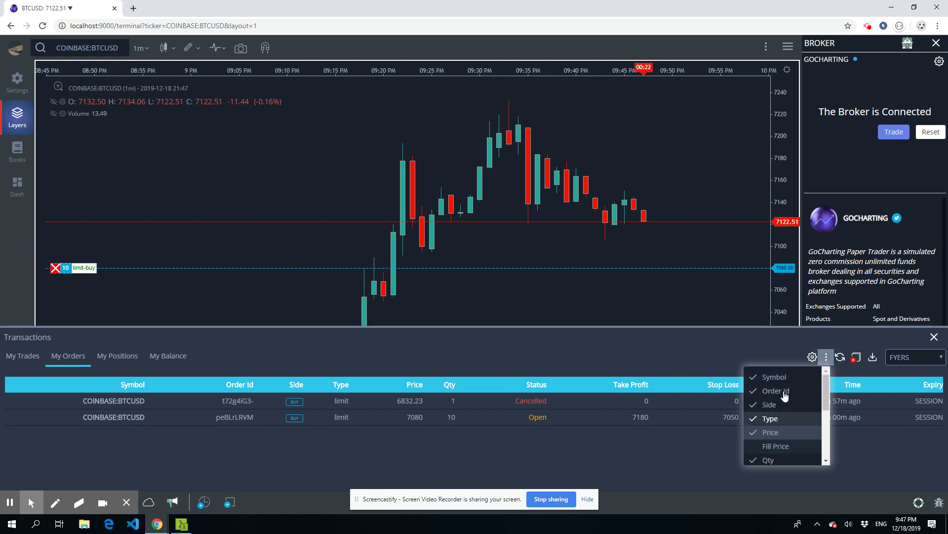
{"action": "left_click", "coordinate": [545, 439]}
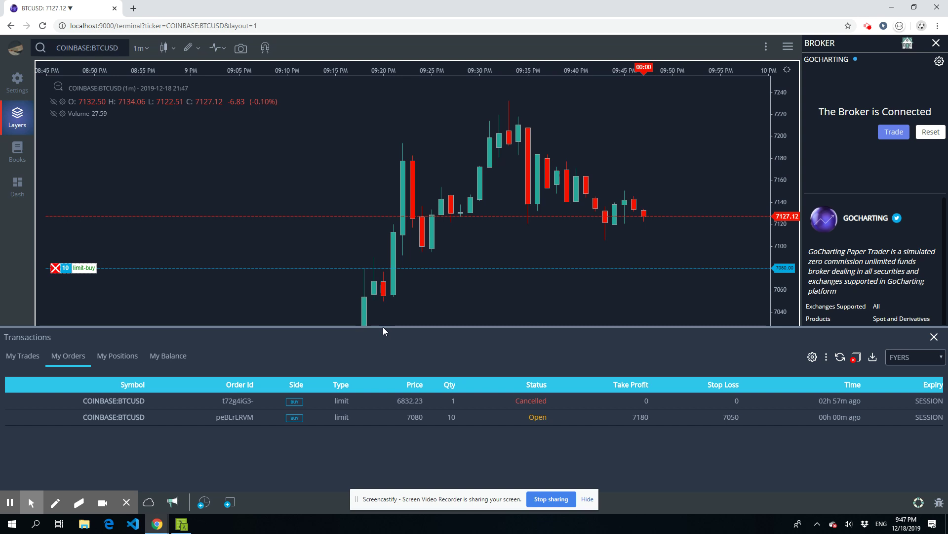
- Drag the limit buy line from 7080 up to 7109.04 and confirm the modification
{"action": "left_click", "coordinate": [939, 340]}
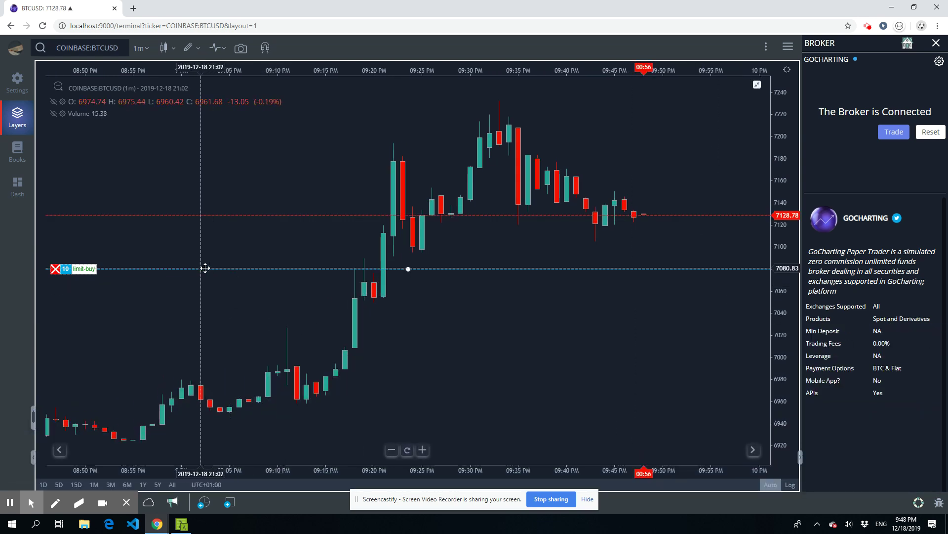
{"action": "left_click_drag", "start_coordinate": [74, 268], "coordinate": [140, 268]}
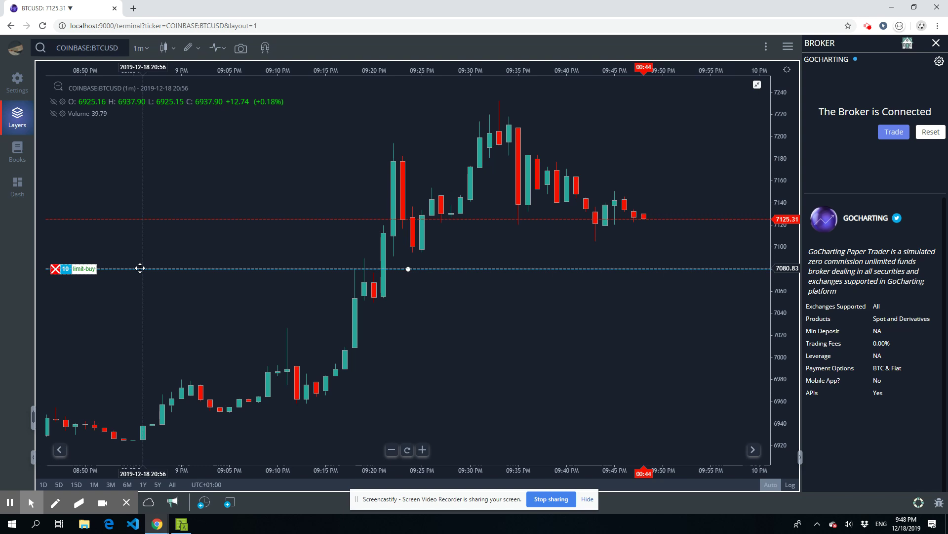
{"action": "left_click_drag", "start_coordinate": [140, 268], "coordinate": [169, 236]}
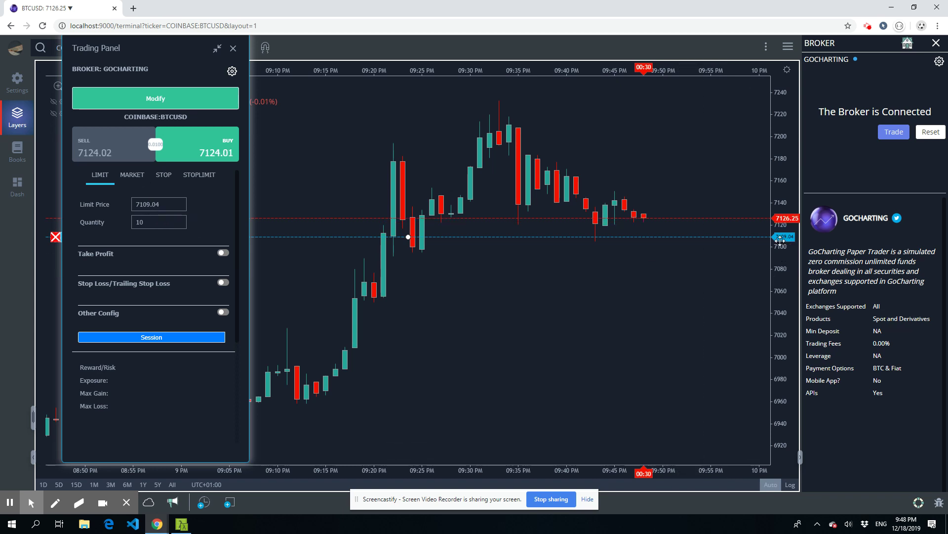
{"action": "left_click", "coordinate": [165, 97]}
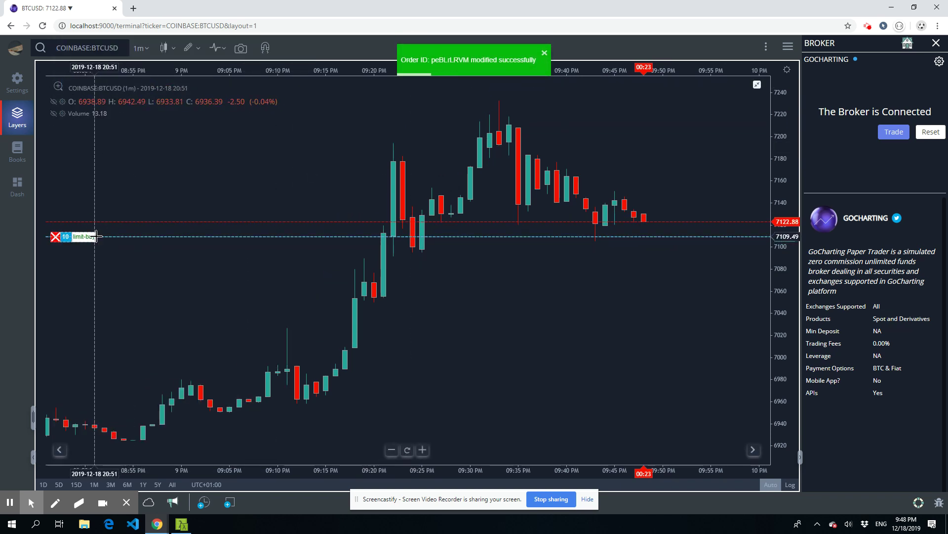
- Cancel the 7109.04 limit buy from its chart line and verify it shows Cancelled in My Orders
{"action": "left_click", "coordinate": [205, 503]}
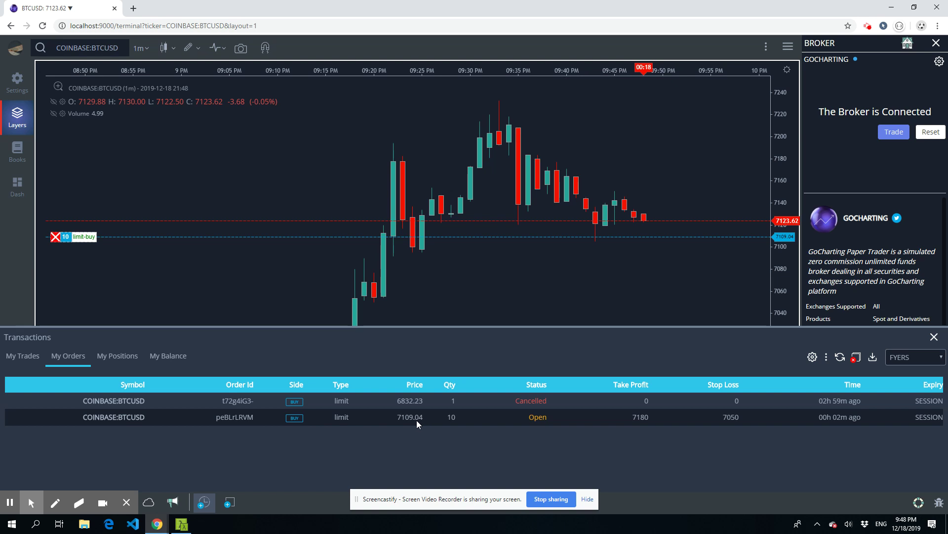
{"action": "left_click", "coordinate": [933, 338]}
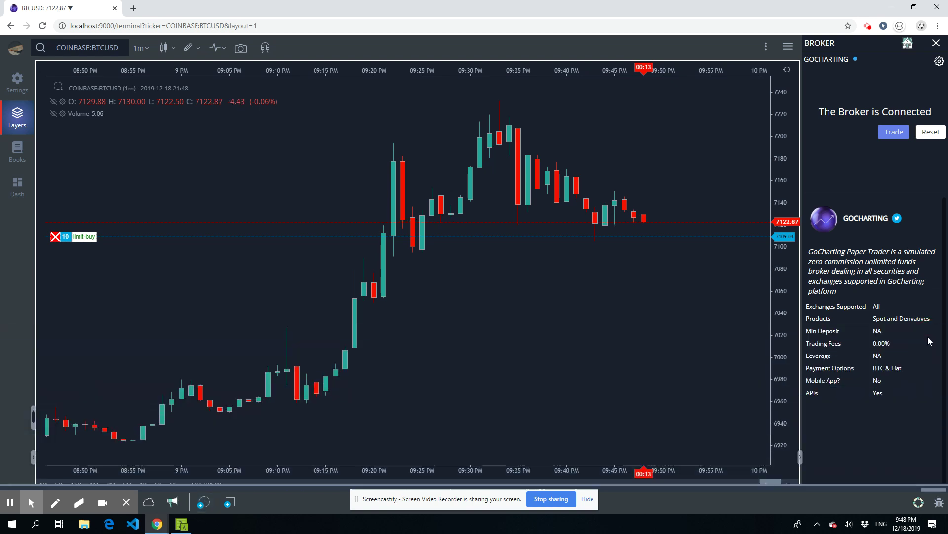
{"action": "left_click", "coordinate": [55, 237]}
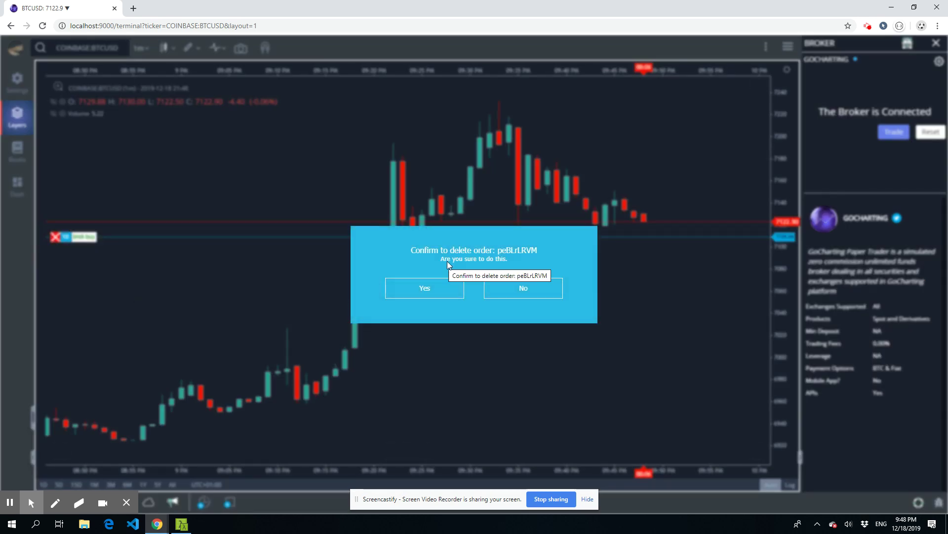
{"action": "left_click", "coordinate": [429, 294]}
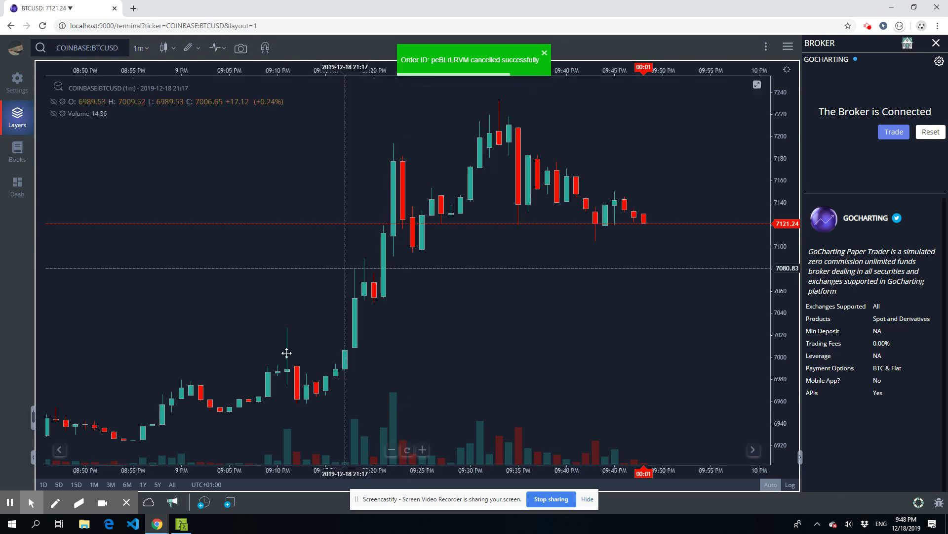
{"action": "left_click", "coordinate": [209, 502]}
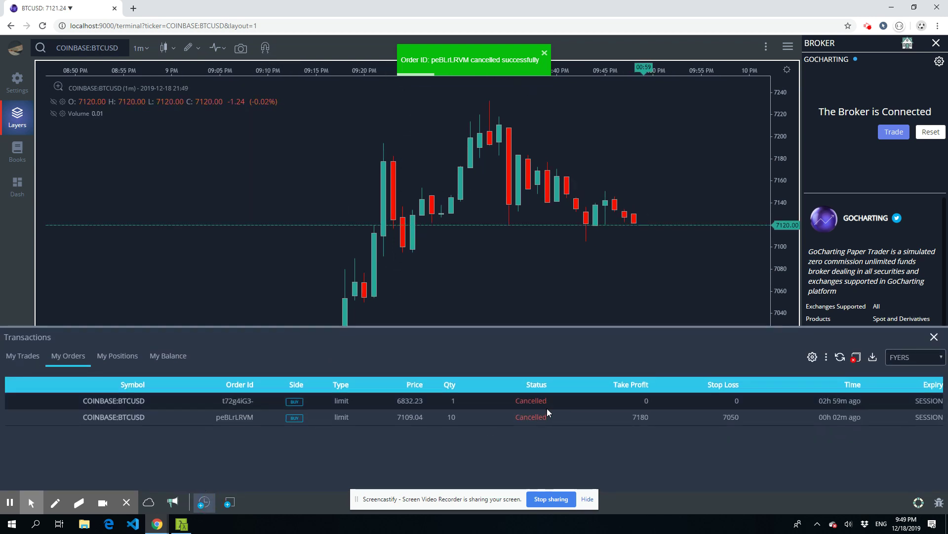
- Close the transactions journal and start a buy order at 7075.01 from the chart menu
{"action": "left_click", "coordinate": [935, 336]}
{"action": "right_click", "coordinate": [436, 268]}
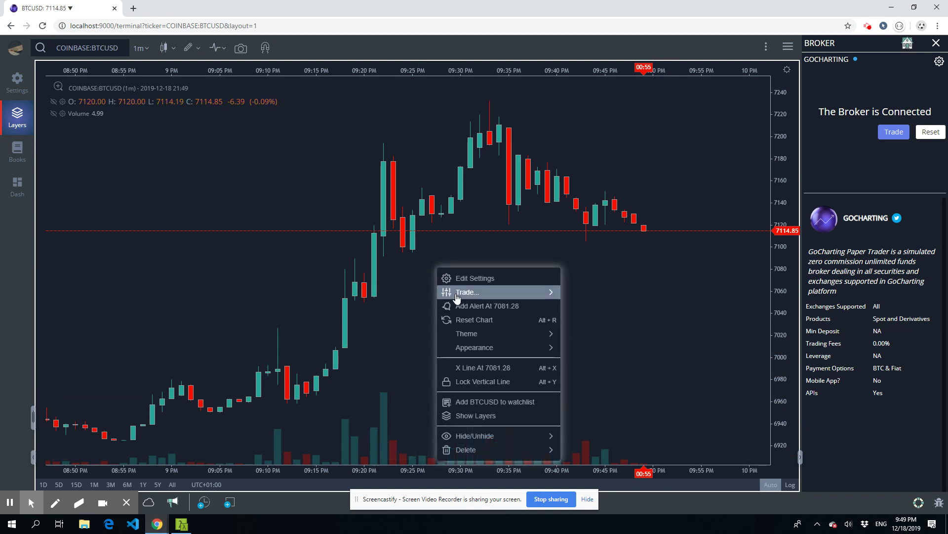
{"action": "mouse_move", "coordinate": [494, 292]}
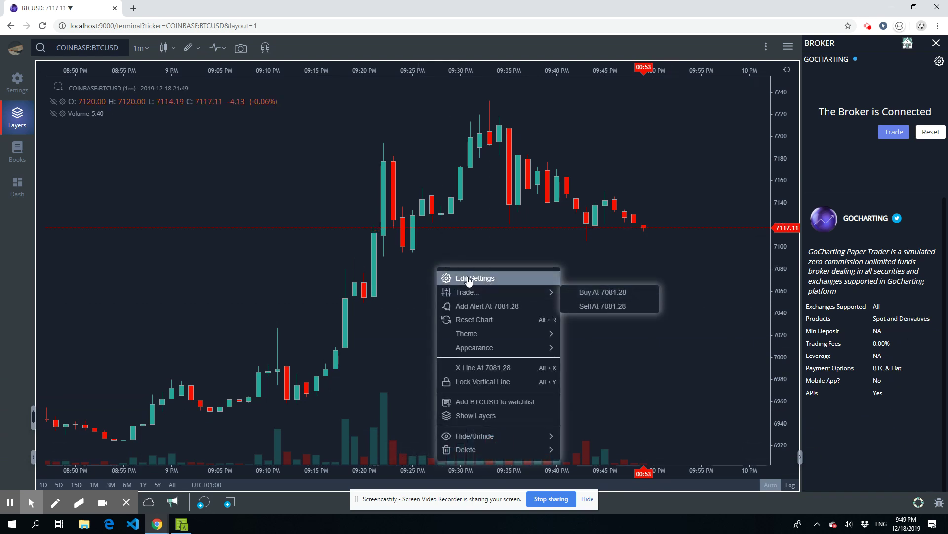
{"action": "left_click", "coordinate": [403, 279]}
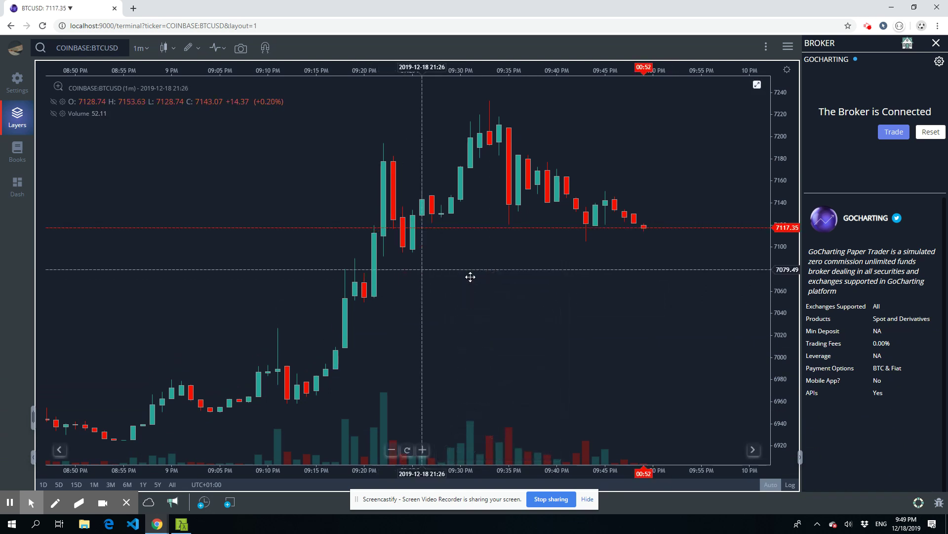
{"action": "right_click", "coordinate": [422, 274]}
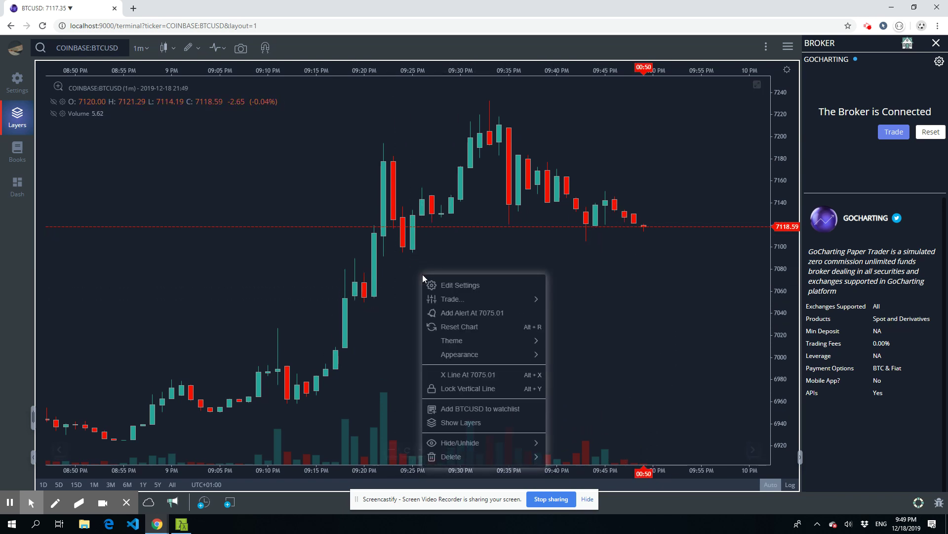
{"action": "mouse_move", "coordinate": [445, 299]}
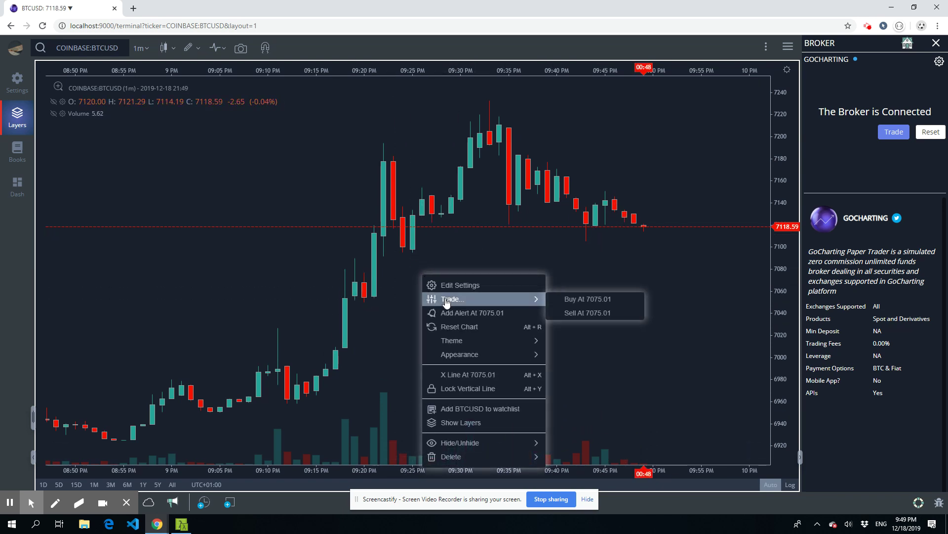
{"action": "left_click", "coordinate": [598, 302]}
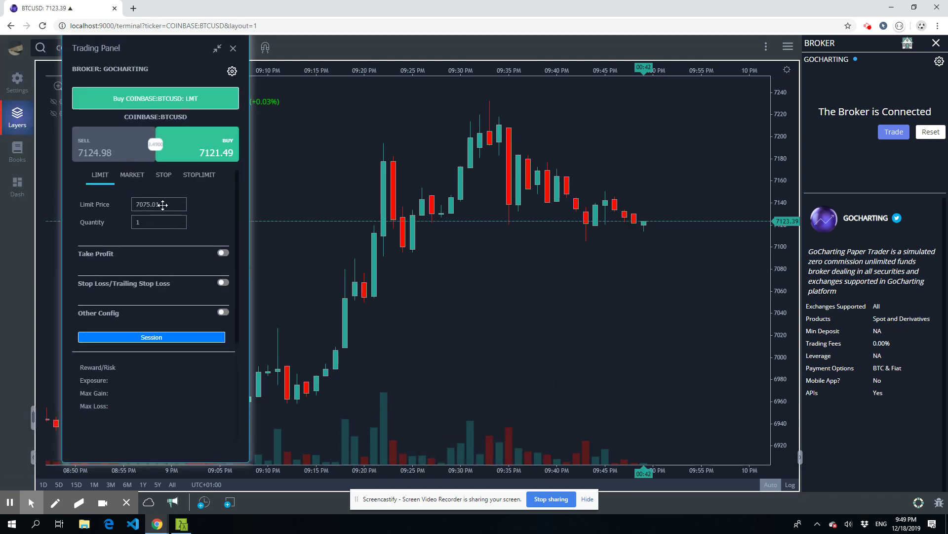
- Make it a market order for quantity 10 and submit the Buy MKT order
{"action": "left_click", "coordinate": [138, 183]}
{"action": "double_click", "coordinate": [143, 203]}
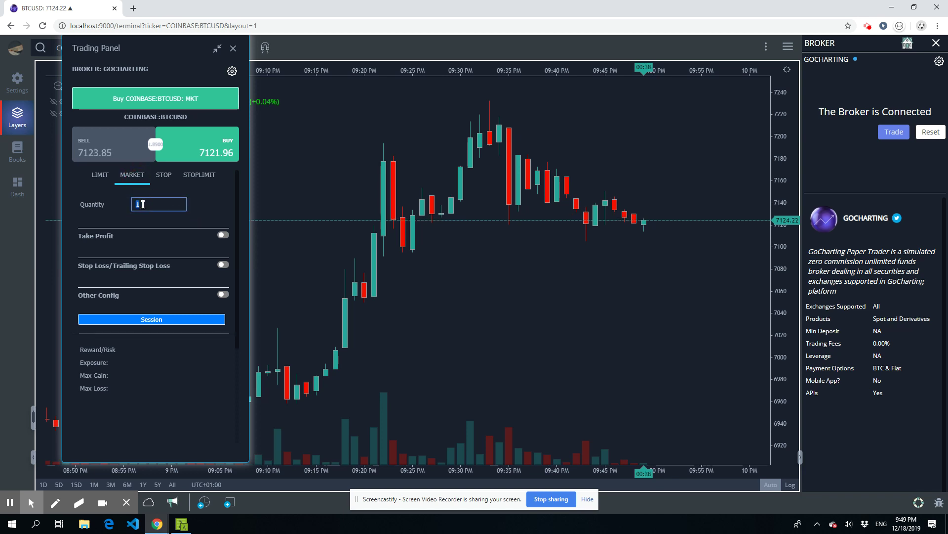
{"action": "type", "text": "10"}
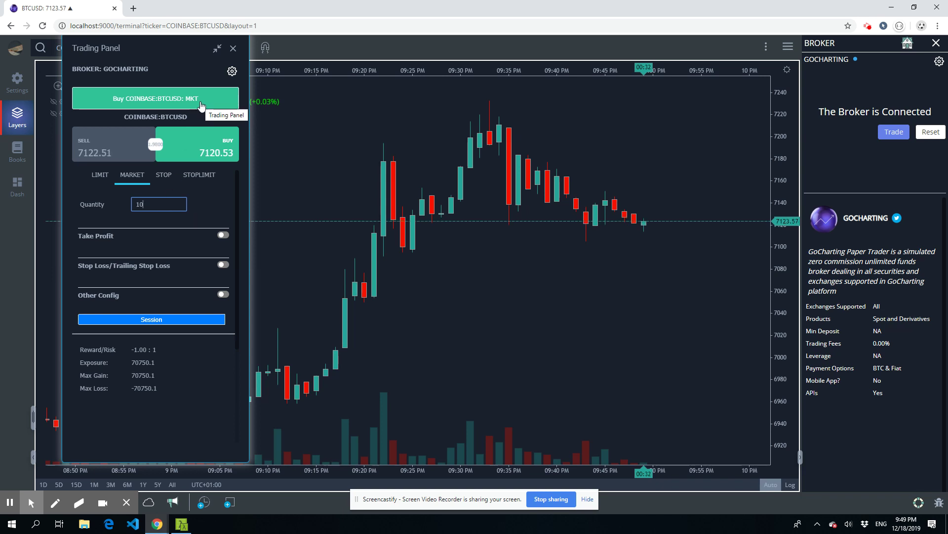
{"action": "scroll", "coordinate": [584, 309], "scroll_direction": "down", "scroll_amount": 5}
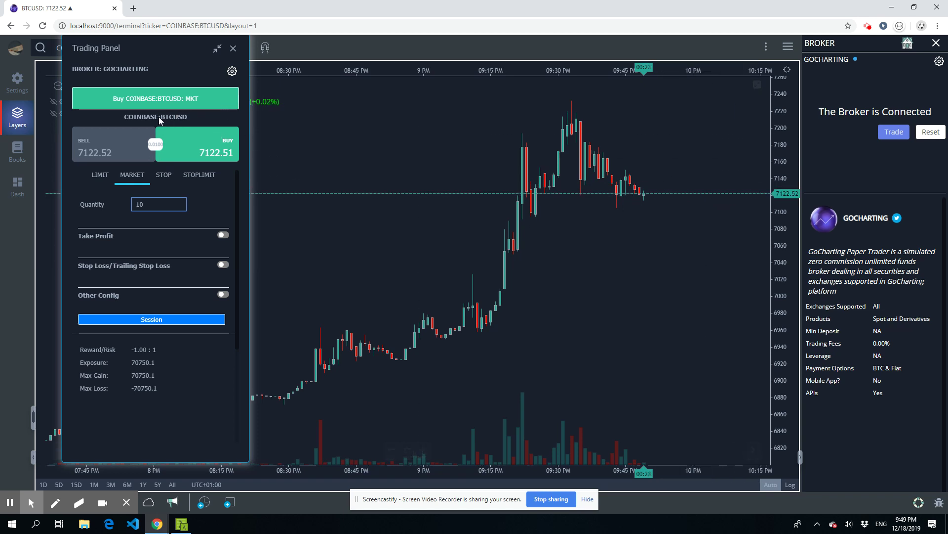
{"action": "left_click", "coordinate": [158, 101]}
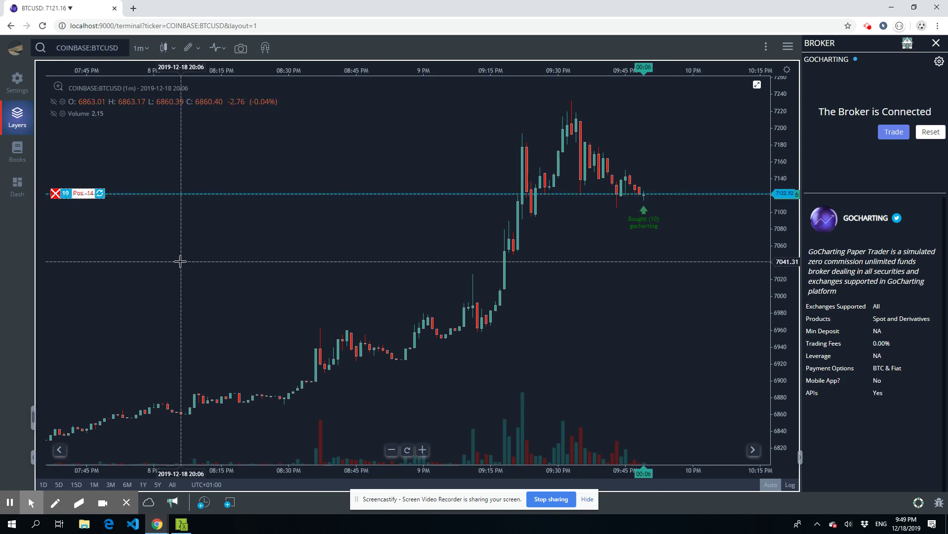
- Pan the chart to earlier price history and zoom in to inspect the open 10-BTC position
{"action": "left_click_drag", "start_coordinate": [178, 260], "coordinate": [144, 301]}
{"action": "scroll", "coordinate": [400, 283], "scroll_direction": "up", "scroll_amount": 2}
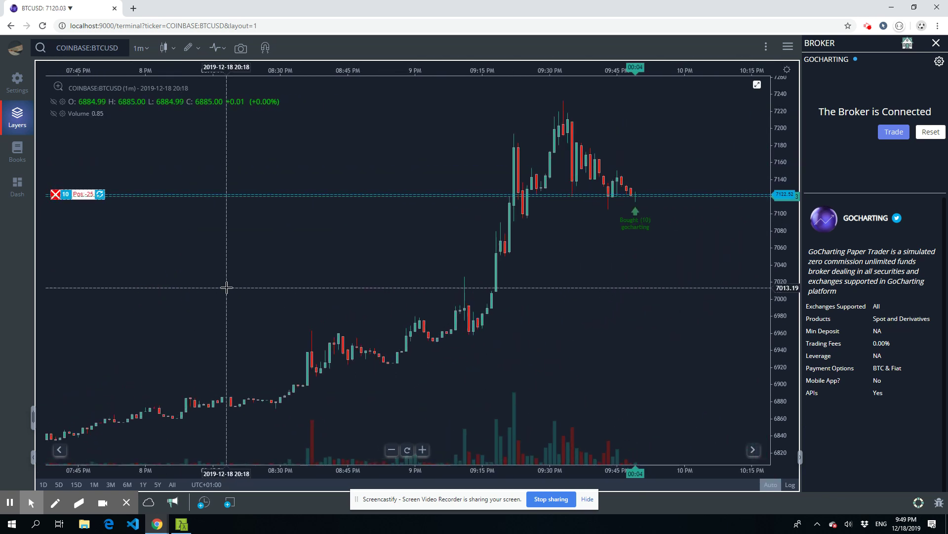
{"action": "scroll", "coordinate": [227, 287], "scroll_direction": "up", "scroll_amount": 1}
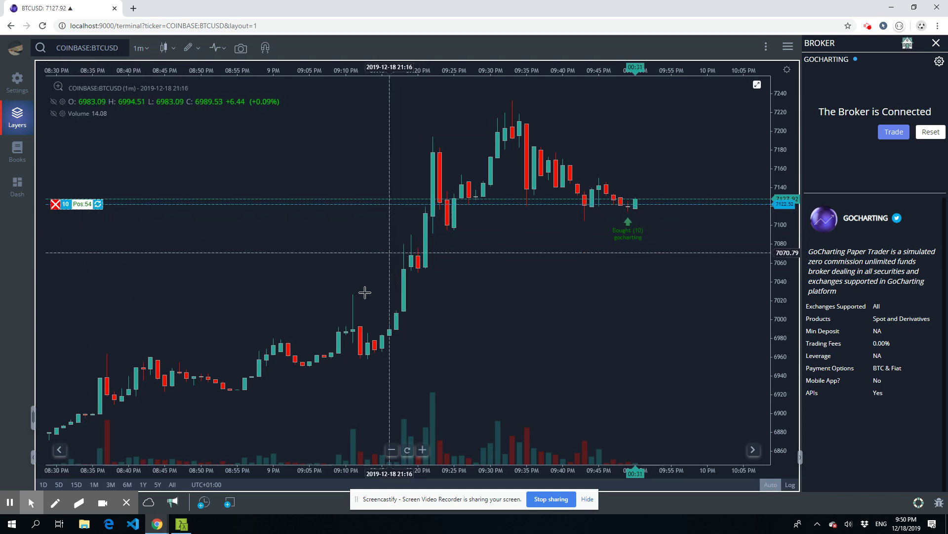
- Open the trading journal and review the My Trades and My Orders lists
{"action": "left_click", "coordinate": [206, 504]}
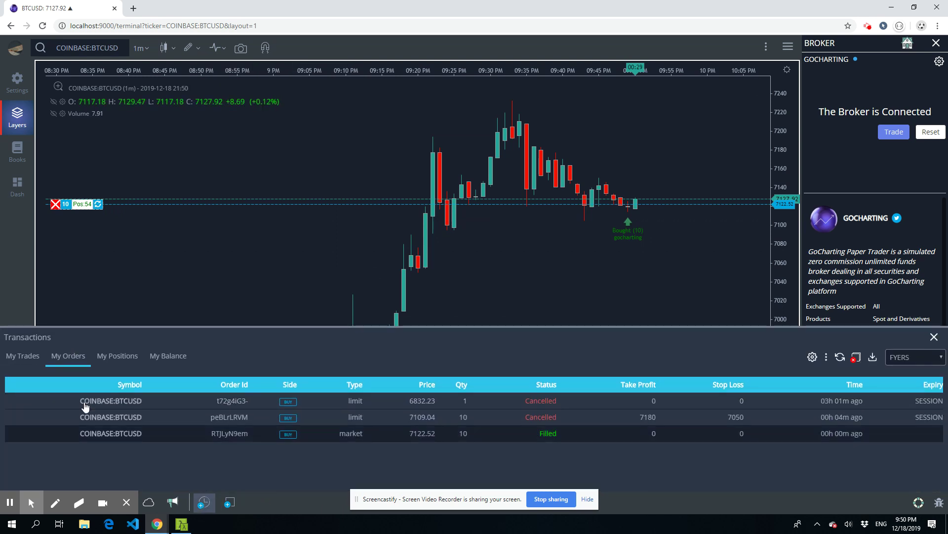
{"action": "left_click", "coordinate": [14, 358]}
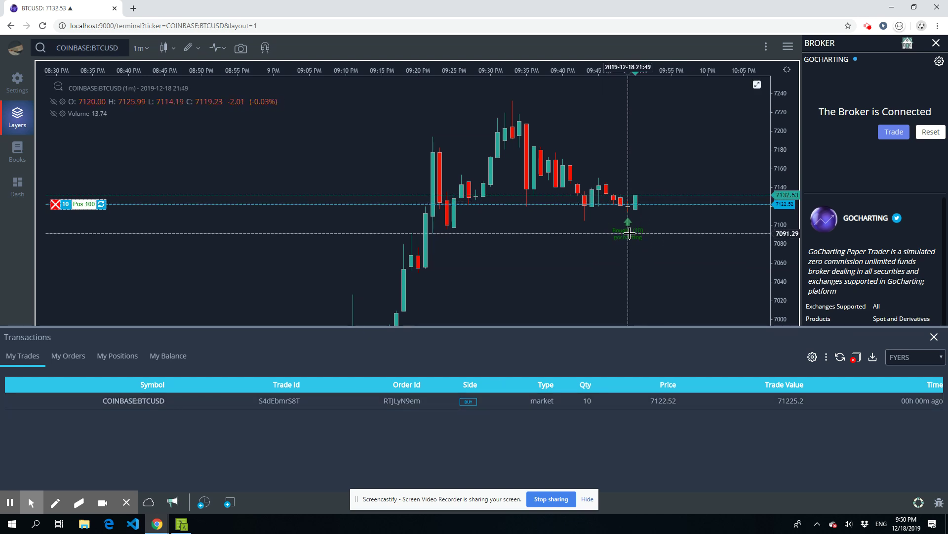
{"action": "left_click", "coordinate": [69, 356]}
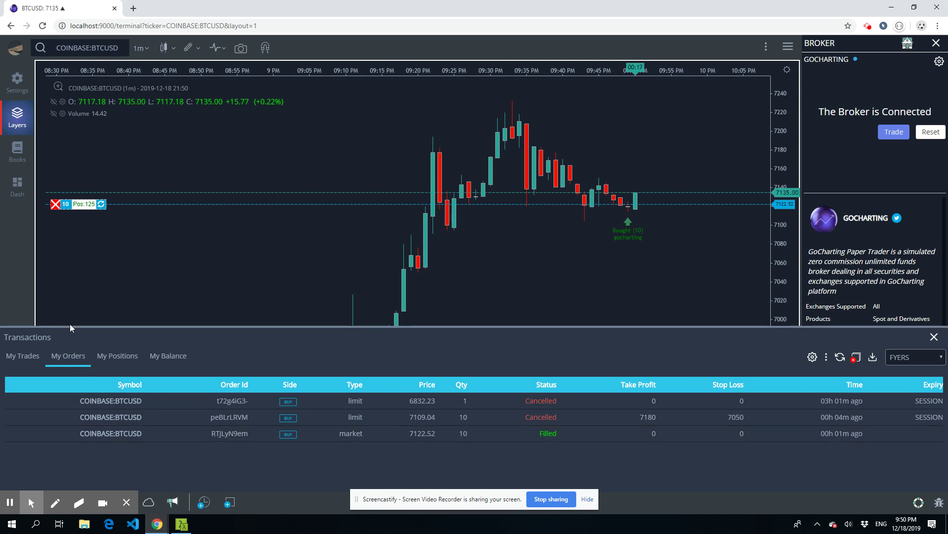
- Check My Positions with refreshed PnL of 124.8 and the My Balance profit, then close the journal
{"action": "left_click", "coordinate": [112, 358]}
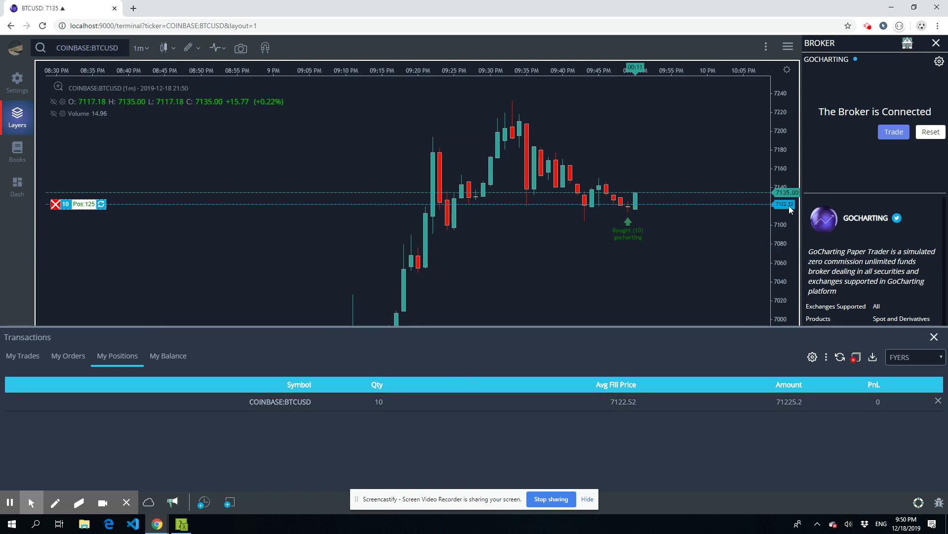
{"action": "left_click", "coordinate": [840, 363]}
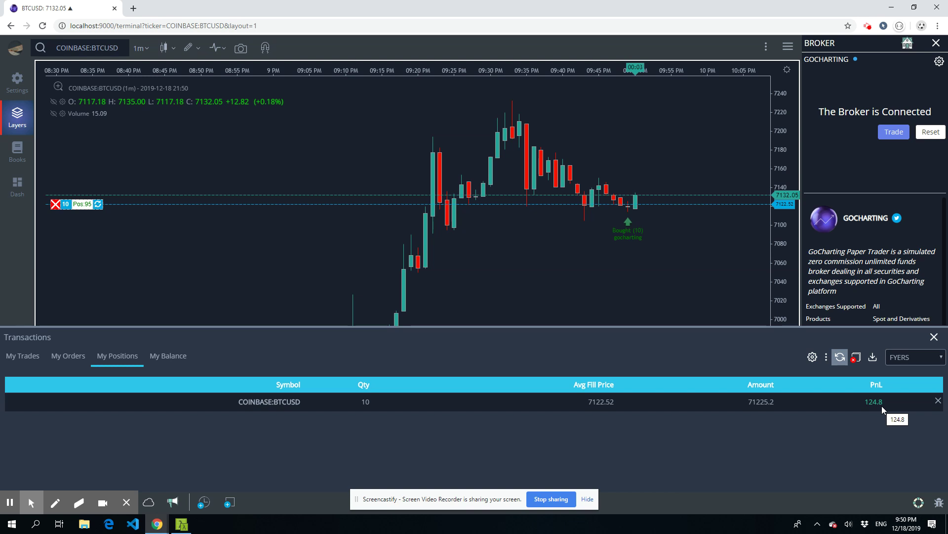
{"action": "left_click", "coordinate": [181, 360]}
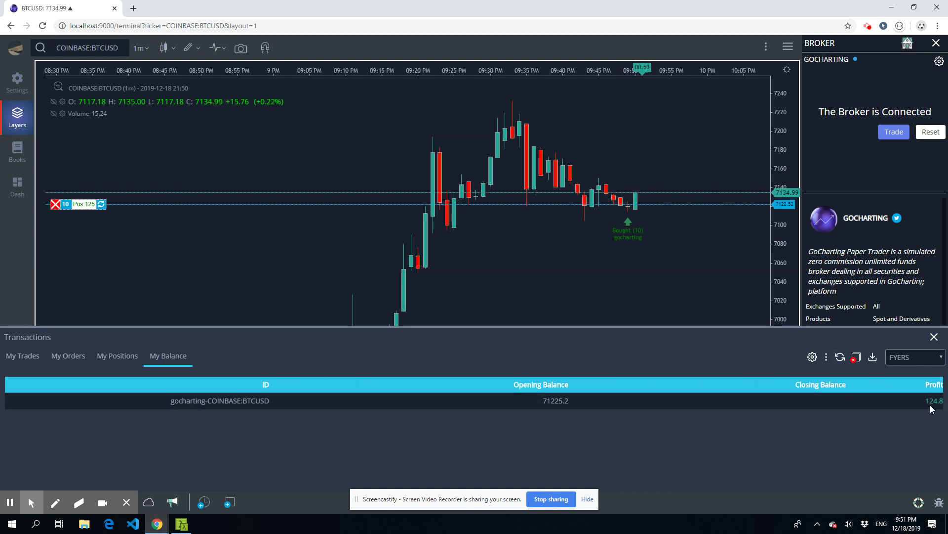
{"action": "left_click", "coordinate": [934, 338]}
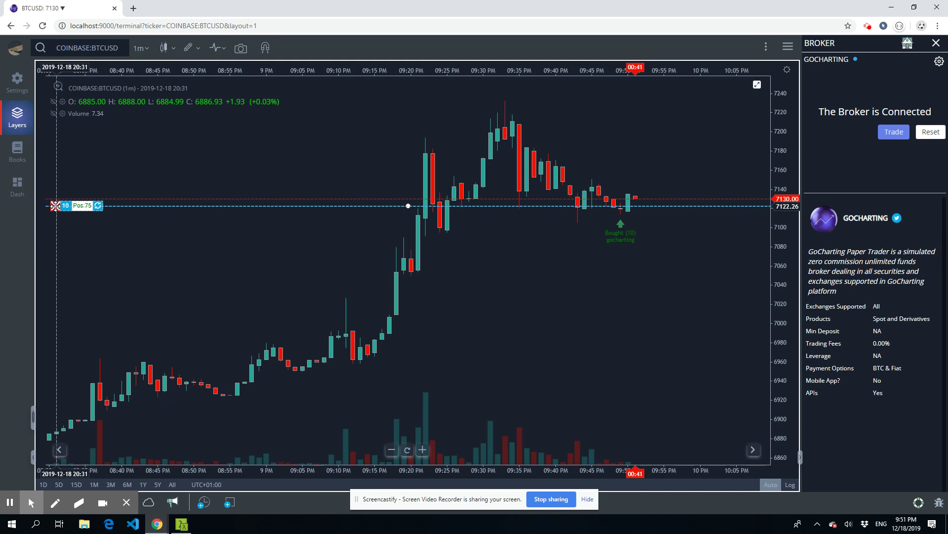
- Close the 10-BTC position with a confirmed sell, then refresh My Balance to show profit -54
{"action": "left_click", "coordinate": [54, 206]}
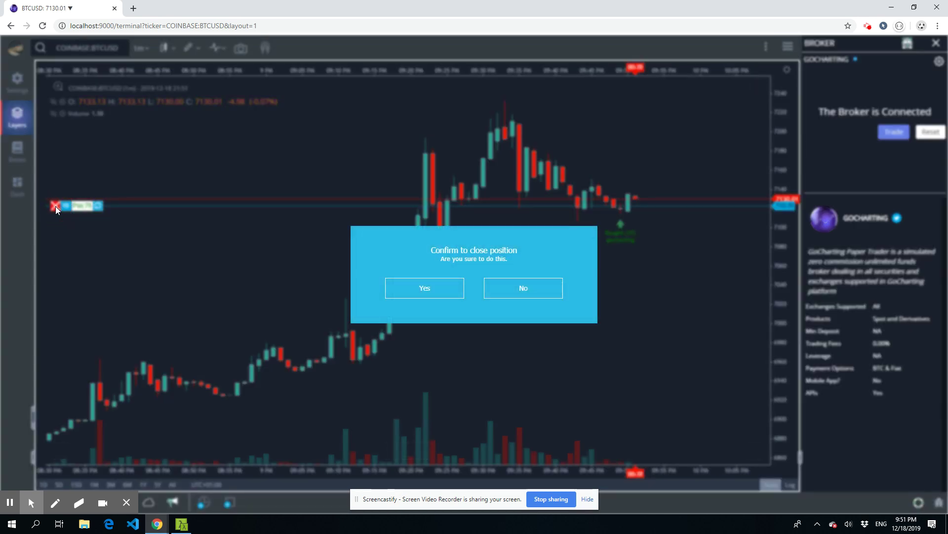
{"action": "left_click", "coordinate": [442, 291]}
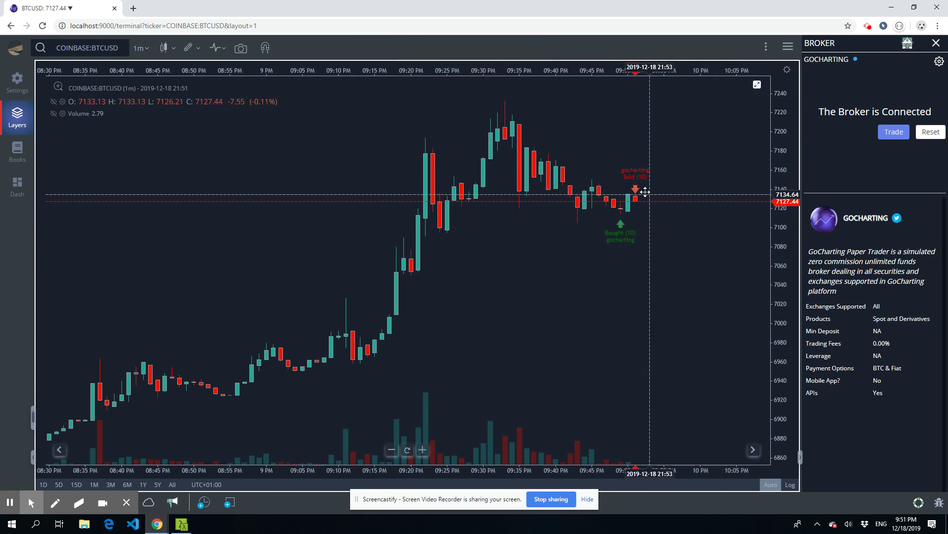
{"action": "left_click", "coordinate": [204, 503]}
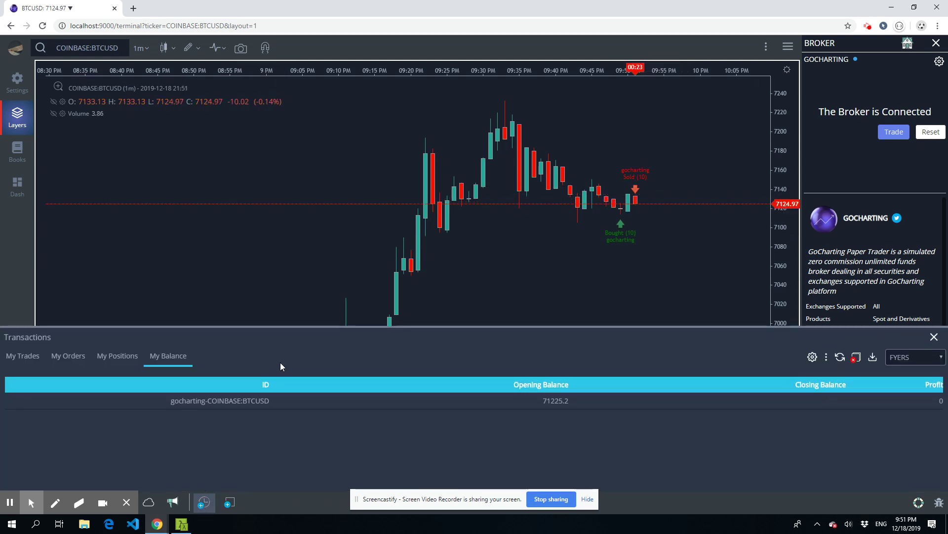
{"action": "left_click", "coordinate": [127, 362]}
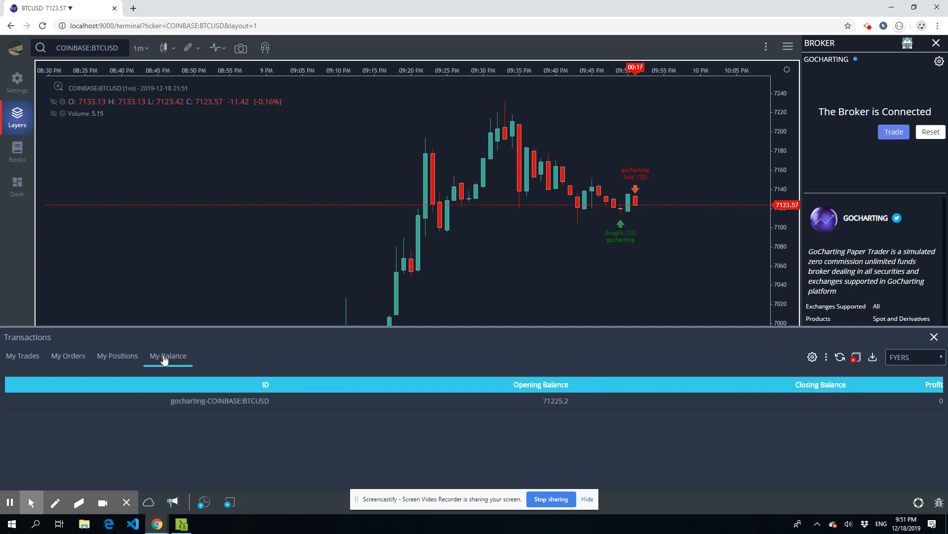
{"action": "left_click", "coordinate": [838, 362]}
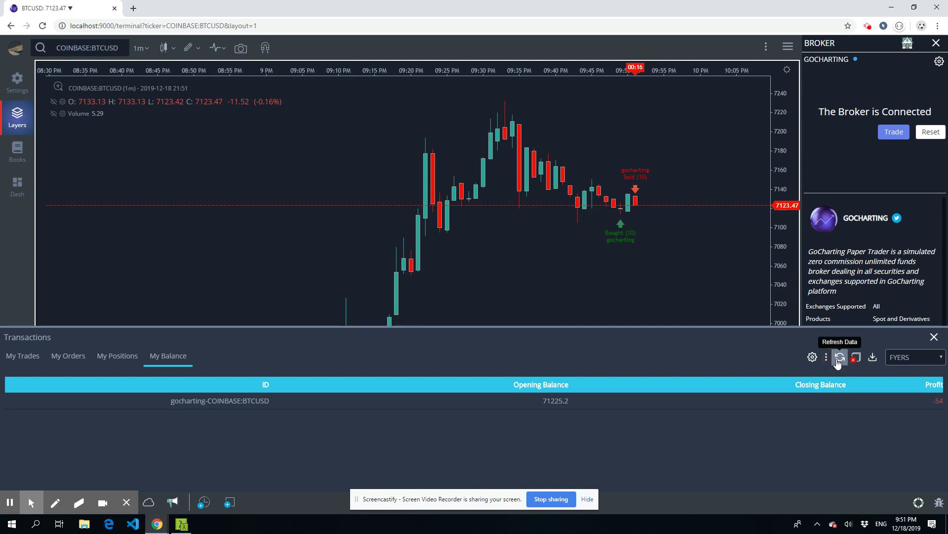